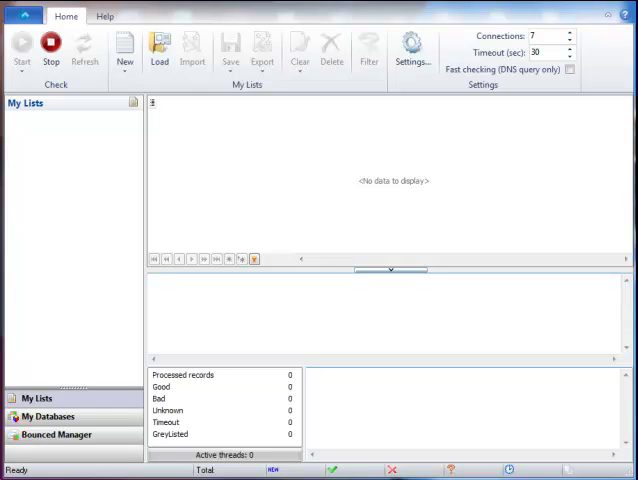
Create a new list named TEST1 with the description LEADS
left_click(124, 47)
left_click(168, 88)
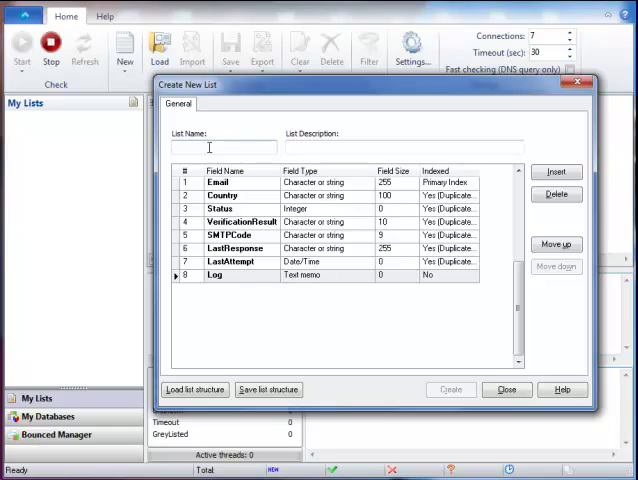
type("TE")
type("S")
type("T")
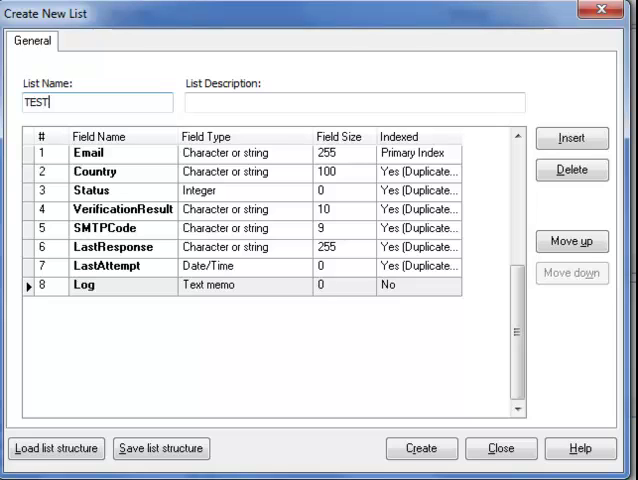
type("1")
left_click(215, 102)
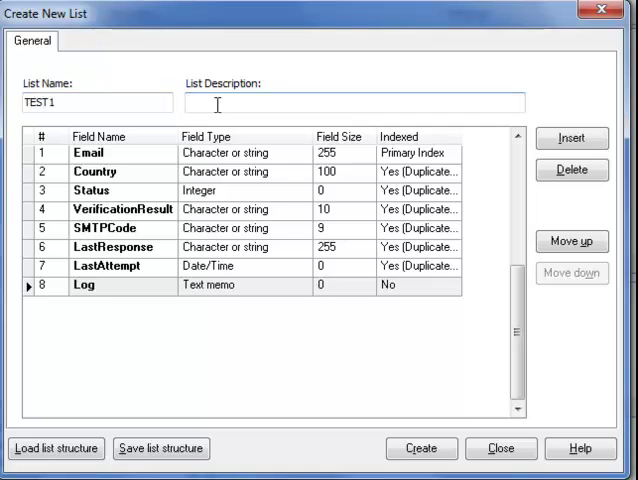
type("LEADS")
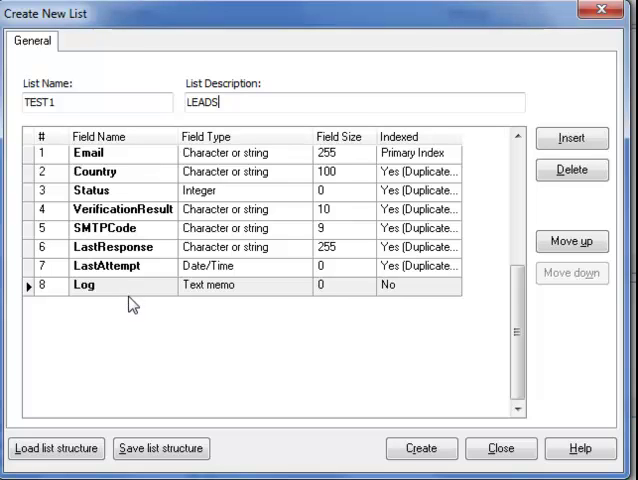
Add two new fields named NAME and PHONE to the list structure
left_click(572, 138)
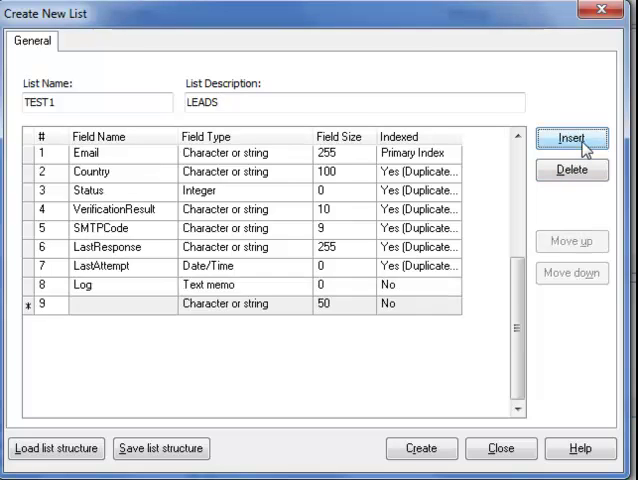
left_click(108, 304)
type("N")
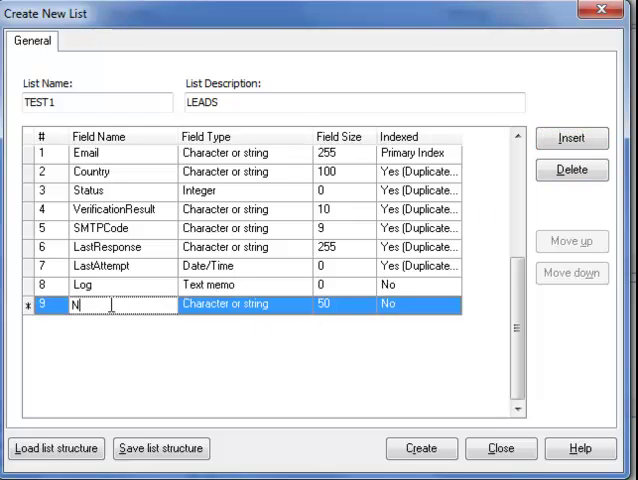
type("AME")
left_click(130, 340)
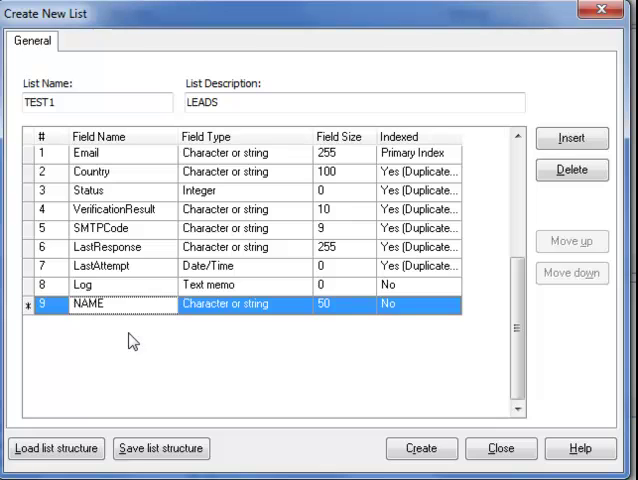
left_click(572, 138)
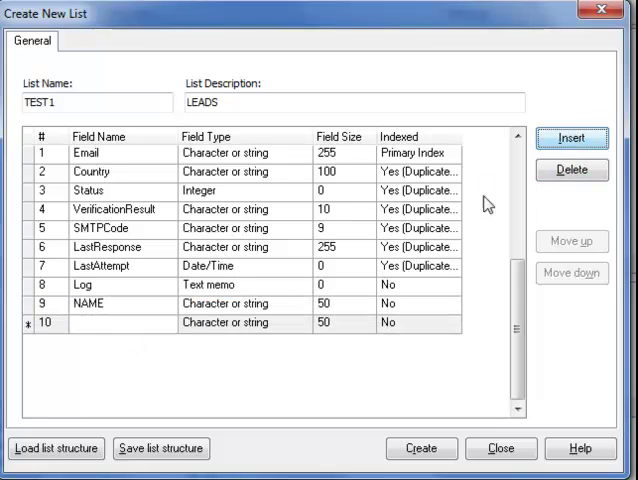
left_click(112, 324)
type("P")
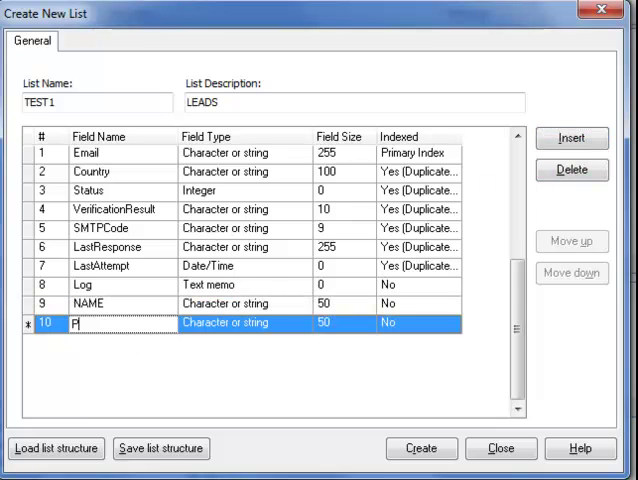
type("HONE")
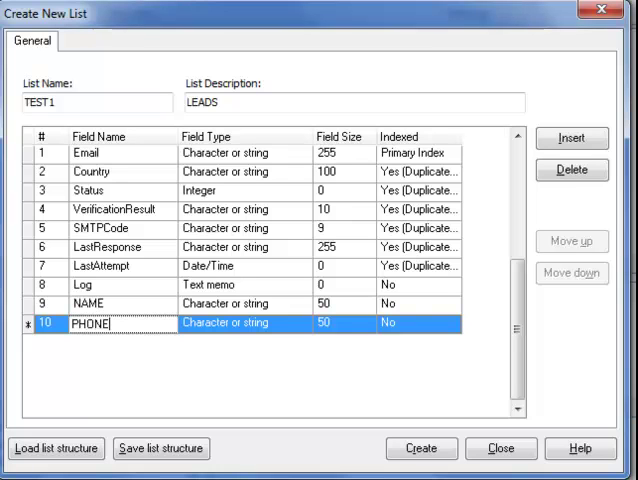
left_click(230, 323)
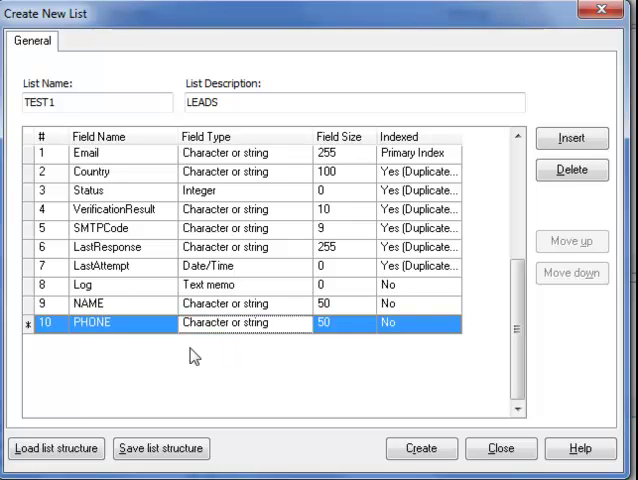
Reorder the fields so NAME is first and PHONE sits third, below Email
left_click(157, 306)
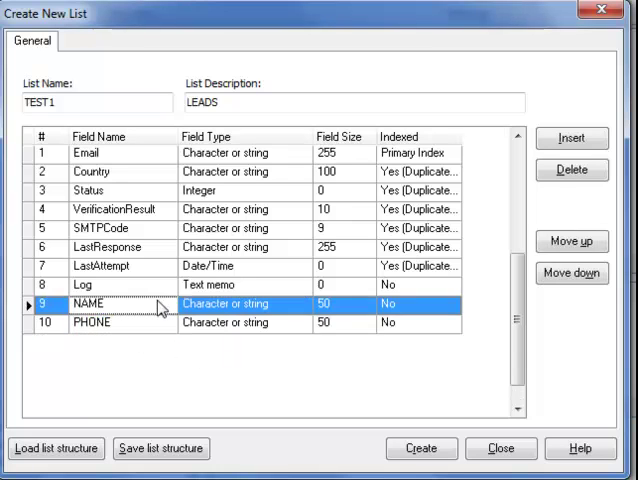
left_click(572, 241)
left_click(572, 241)
left_click(572, 241)
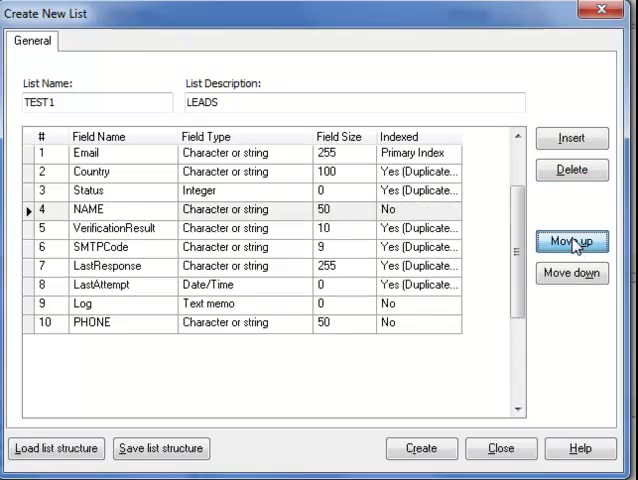
left_click(100, 323)
left_click(572, 241)
left_click(572, 241)
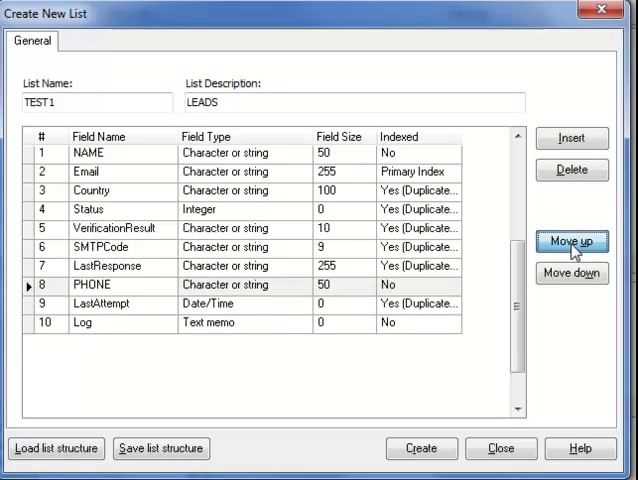
left_click(572, 241)
left_click(572, 241)
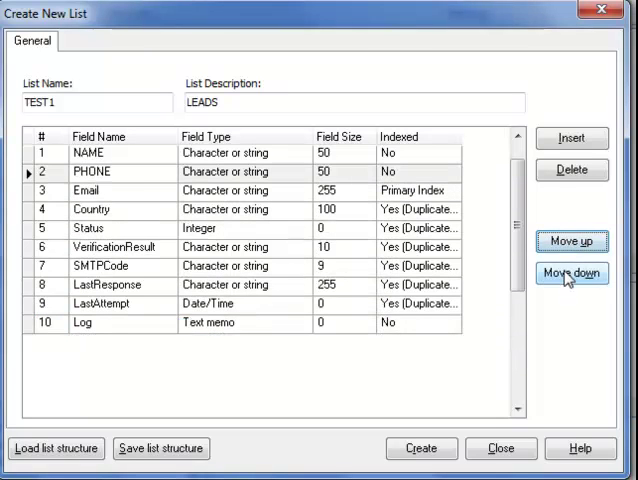
left_click(572, 273)
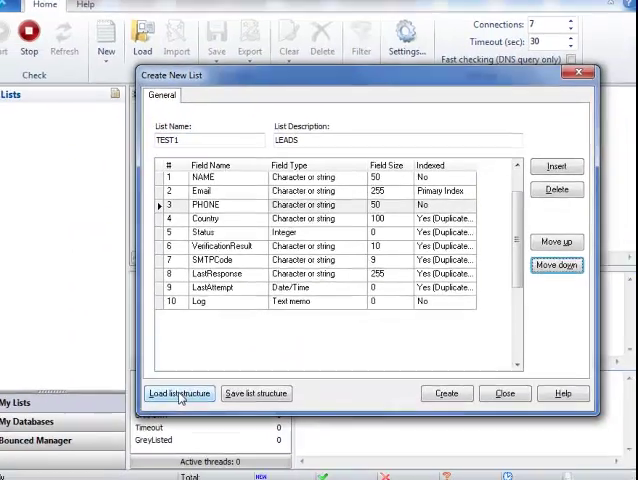
Load the structure from Email VERIFIER format.lft in Documents without saving the current one
left_click(181, 392)
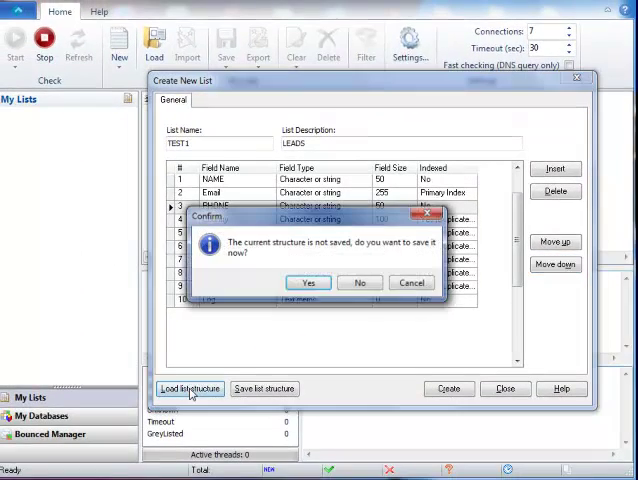
left_click(360, 283)
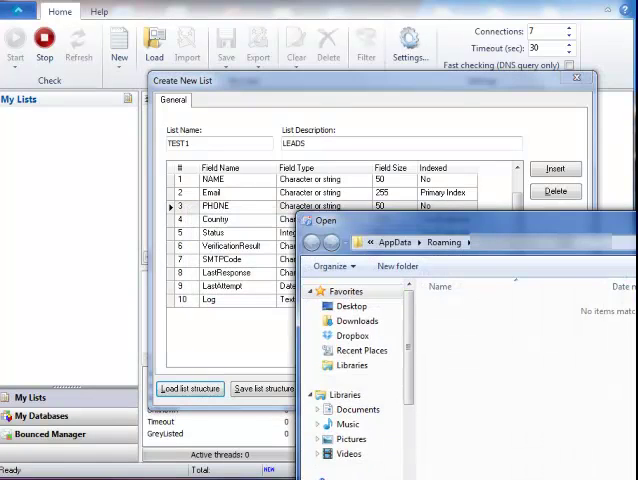
left_click_drag(480, 221, 470, 107)
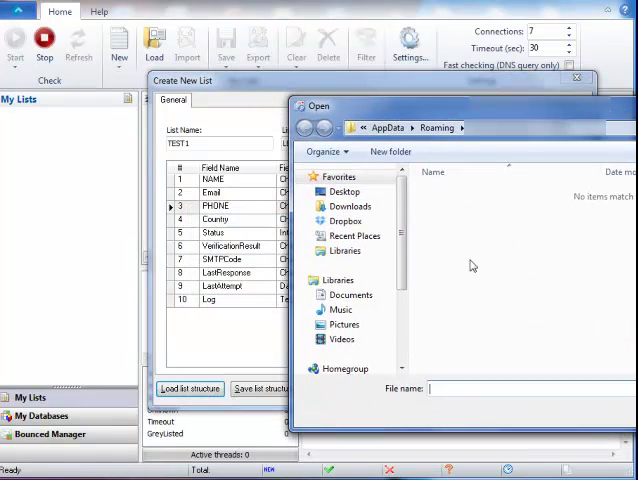
left_click(350, 294)
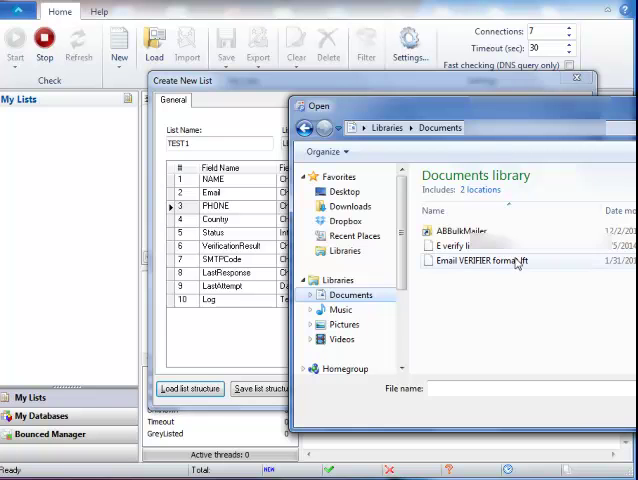
left_click(480, 260)
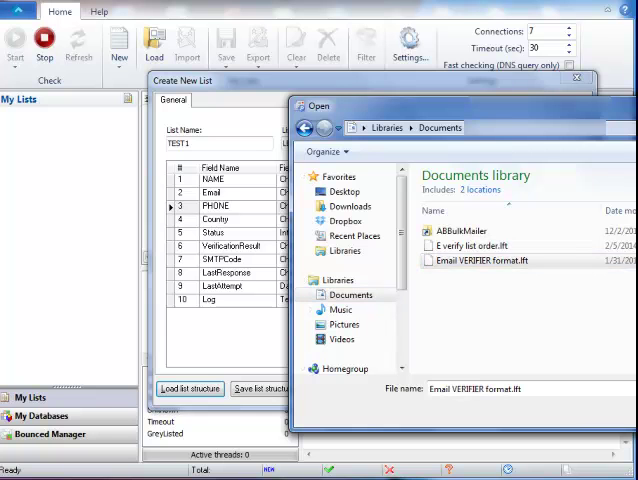
double_click(480, 260)
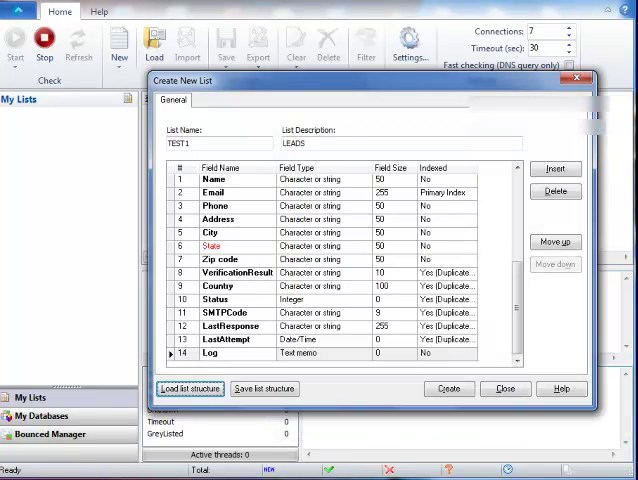
Review the loaded Phone, Address, City and Zip code fields, returning to Name
left_click(230, 207)
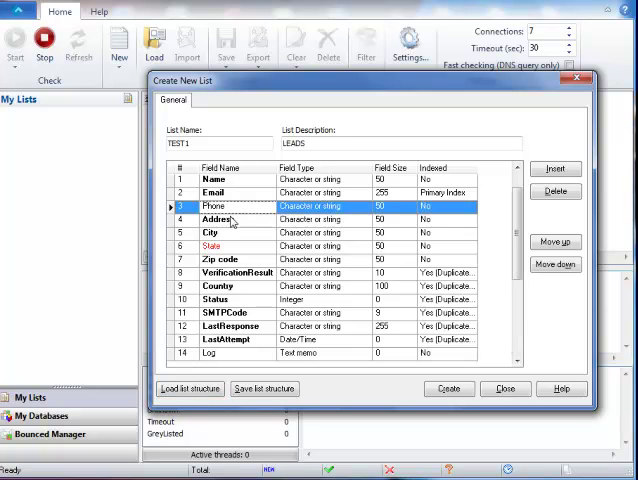
left_click(230, 222)
left_click(228, 236)
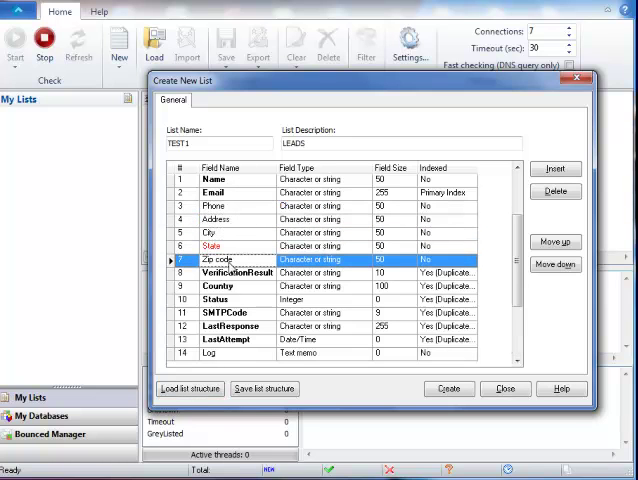
left_click(245, 192)
key("Up")
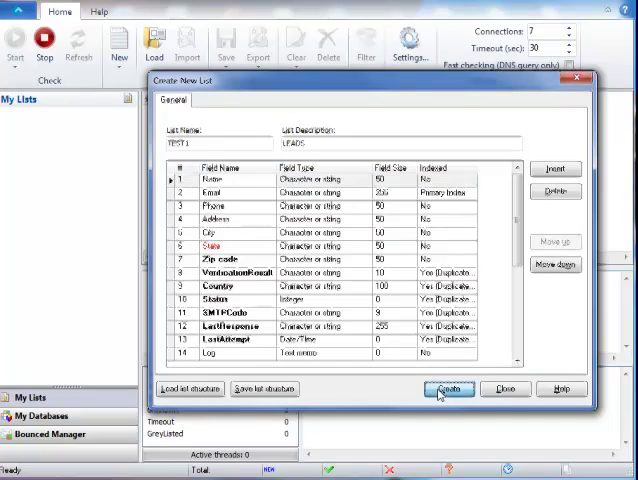
Create the TEST1 list and bring up the program Settings
left_click(441, 392)
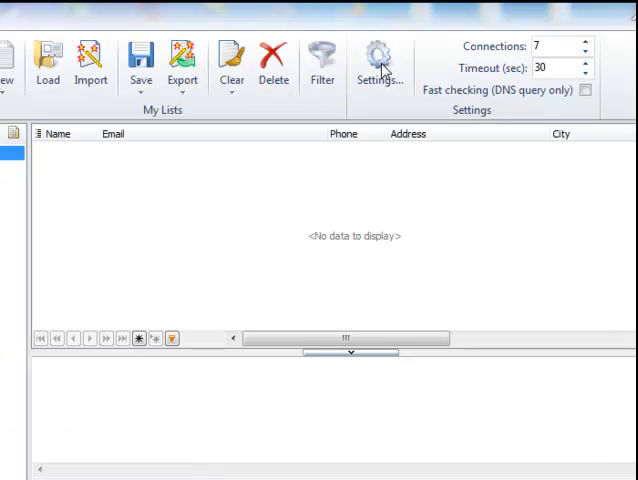
left_click(381, 67)
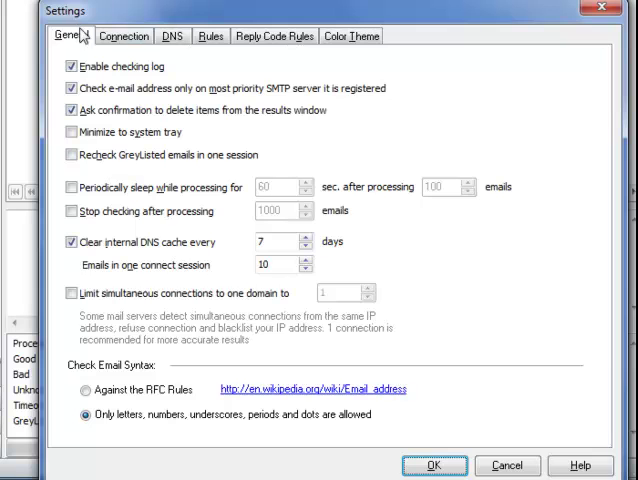
Set the connection to Direct internet connection after checking the Mail FROM and HELO values
left_click(123, 36)
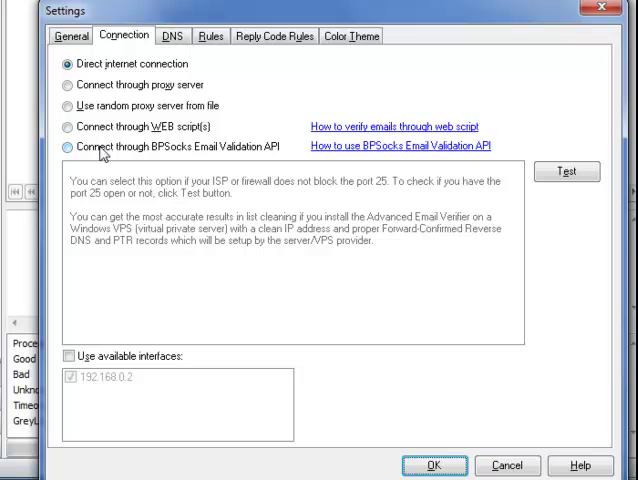
left_click(67, 147)
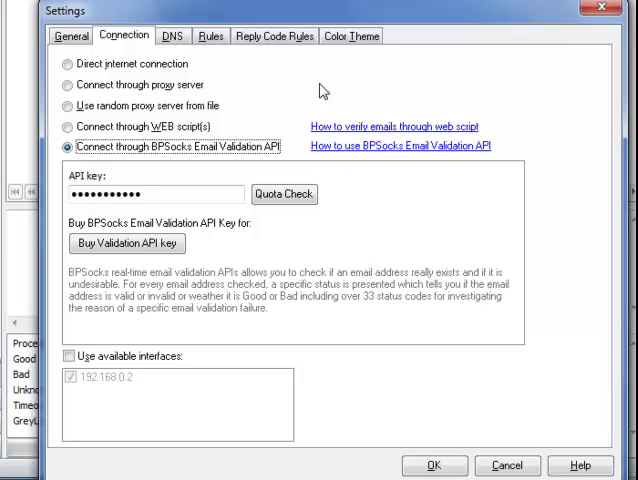
left_click(184, 35)
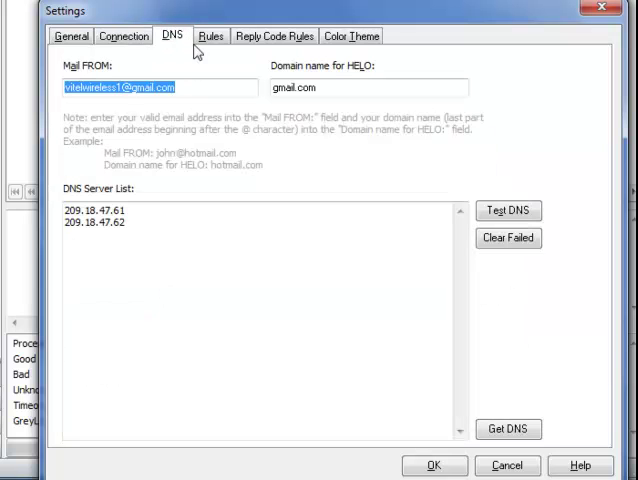
left_click(183, 86)
left_click_drag(183, 86, 58, 86)
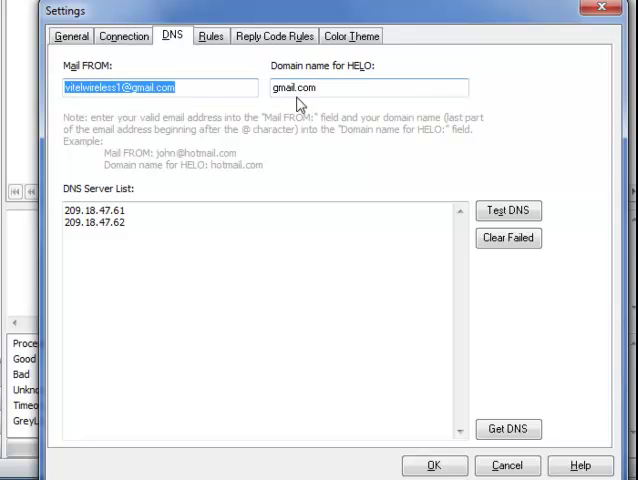
left_click_drag(335, 87, 252, 87)
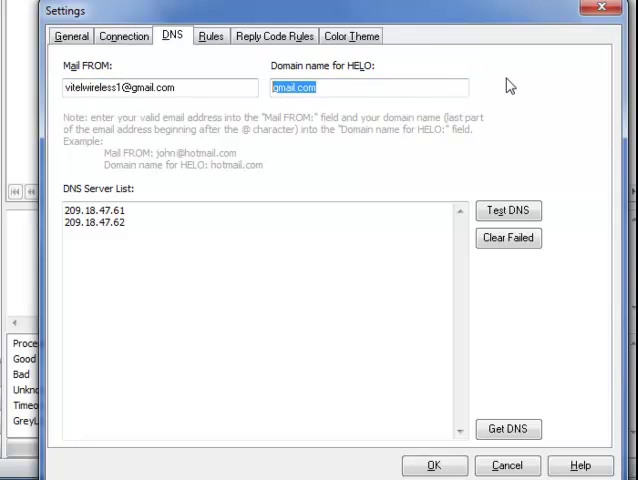
left_click(124, 36)
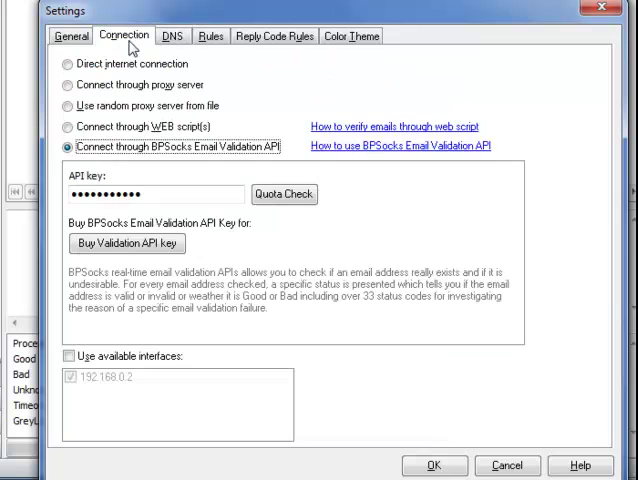
left_click(67, 64)
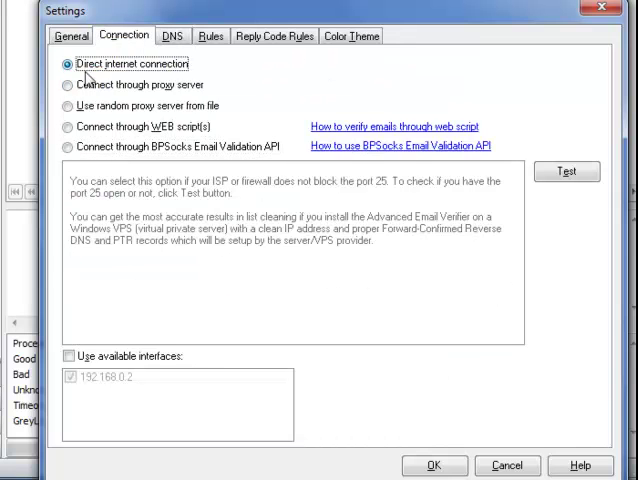
Test the DNS servers, refreshing the server list and testing them again
left_click(172, 36)
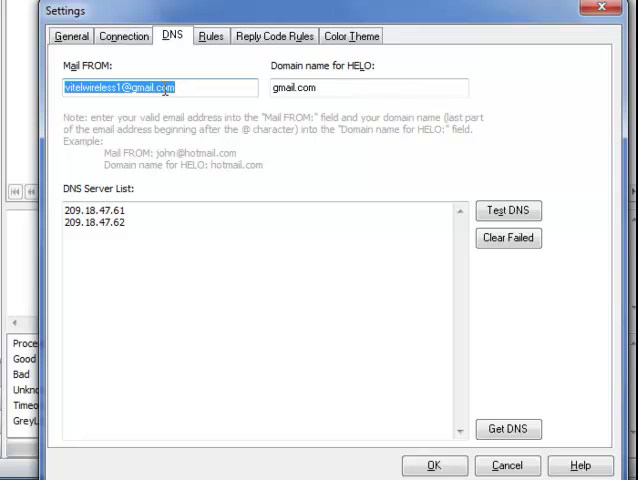
left_click(508, 210)
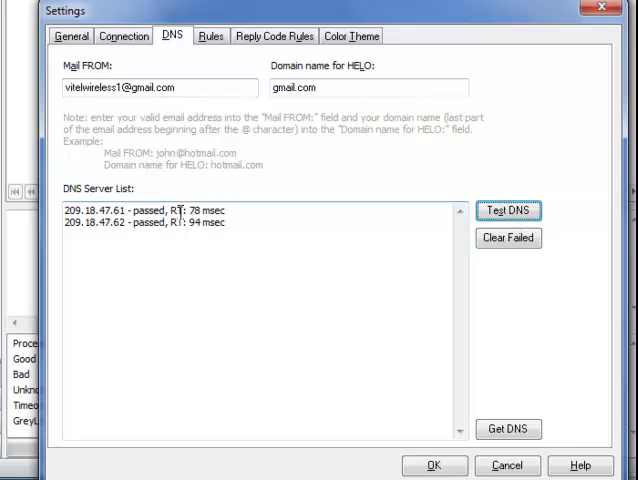
left_click(508, 429)
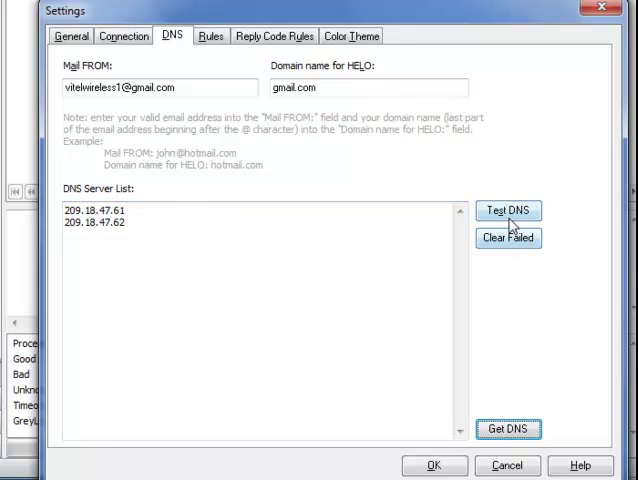
left_click(508, 210)
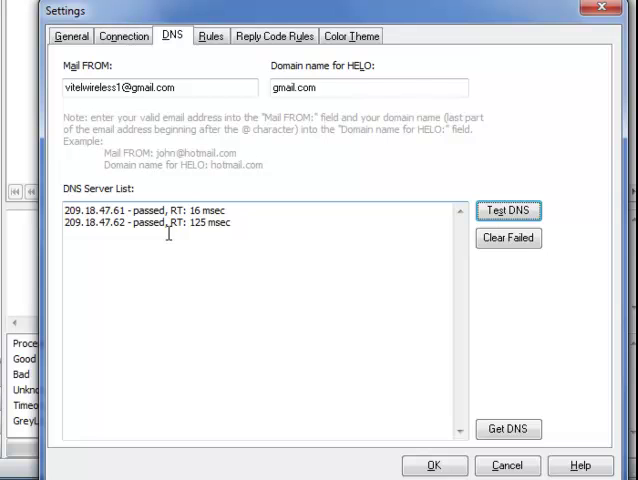
Mark the all@* through investorrelations@* rule masks as regular expressions
left_click(211, 36)
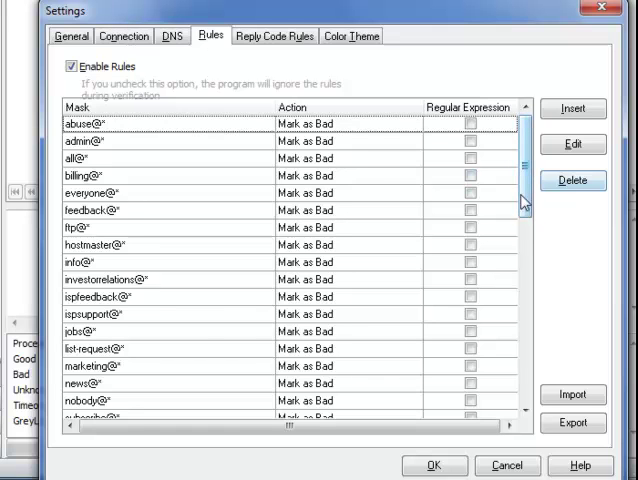
mouse_move(525, 160)
left_mouse_down()
mouse_move(526, 270)
mouse_move(526, 130)
left_mouse_up()
left_click(84, 123)
left_click(470, 158)
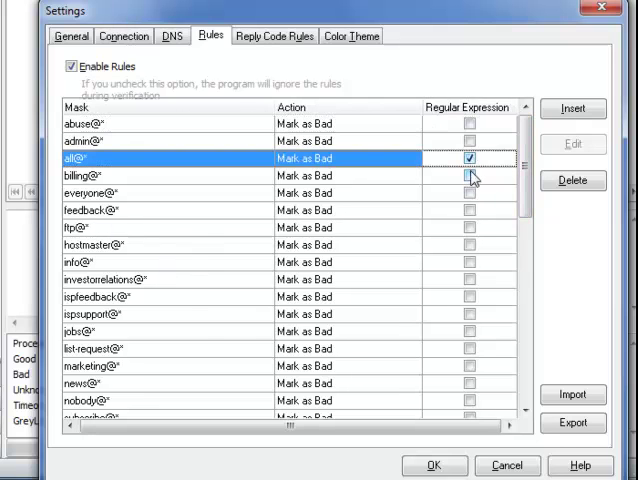
left_click(470, 175)
left_click(470, 193)
left_click(470, 210)
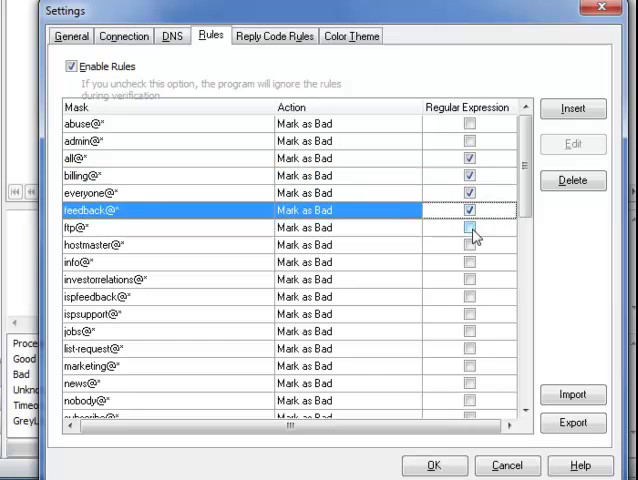
left_click(470, 227)
left_click(470, 262)
left_click(470, 279)
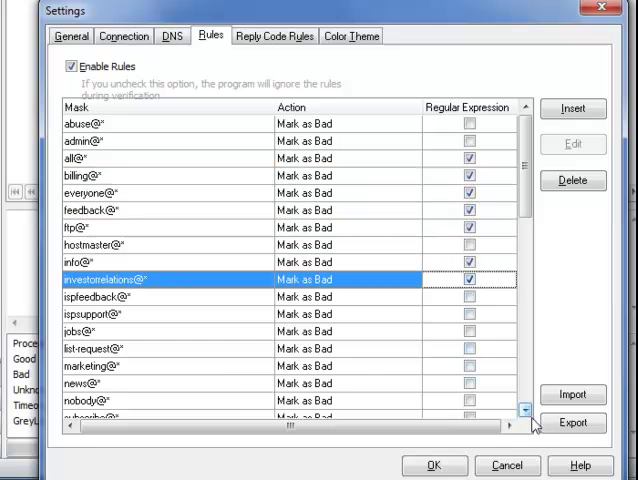
Clear the regular expression option on those role-address masks again
left_click(470, 279)
left_click(470, 262)
left_click(470, 244)
left_click(470, 227)
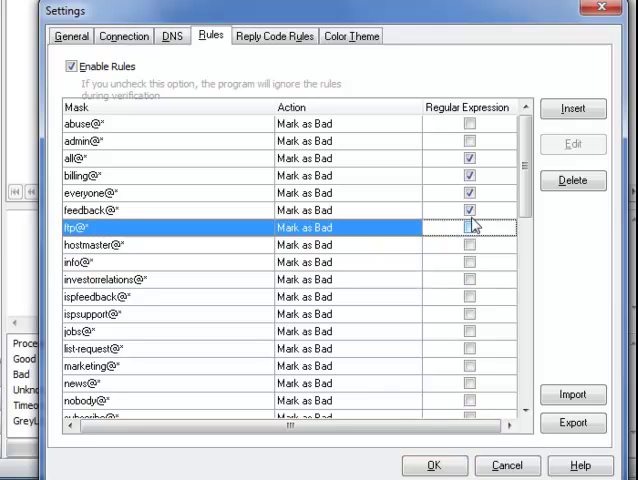
left_click(470, 210)
left_click(470, 193)
left_click(470, 176)
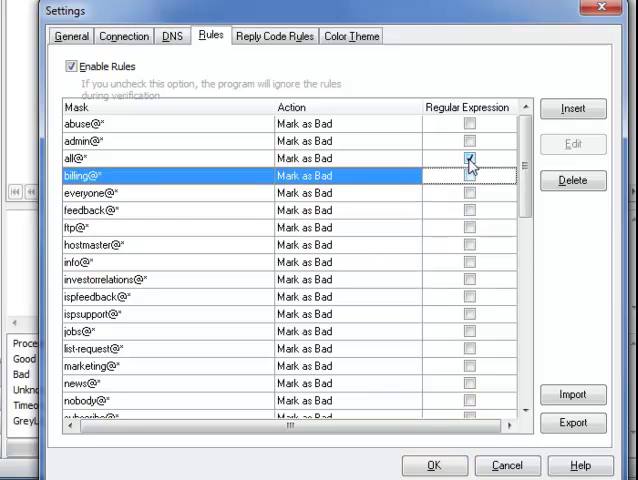
left_click(470, 158)
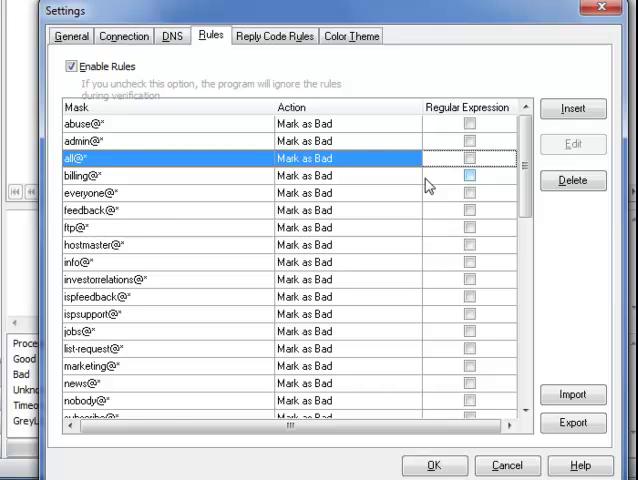
scroll(428, 185, "down", 3)
scroll(428, 185, "down", 3)
scroll(428, 185, "down", 3)
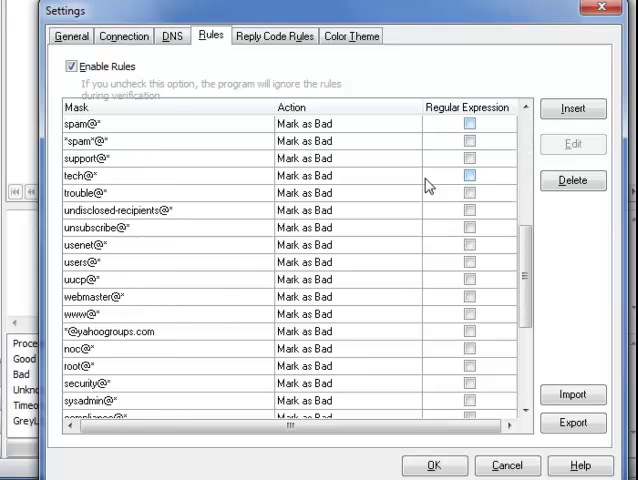
scroll(428, 185, "down", 3)
scroll(428, 185, "down", 3)
scroll(428, 185, "down", 3)
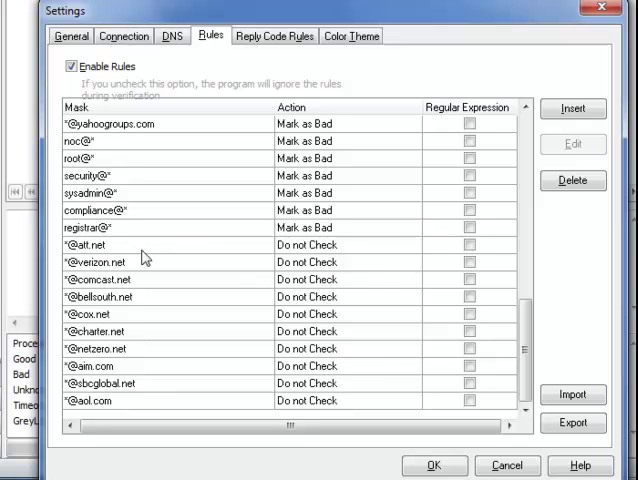
Toggle regular expression on and off for the att.net, verizon.net, comcast.net and bellsouth.net masks
left_click(470, 244)
left_click(470, 262)
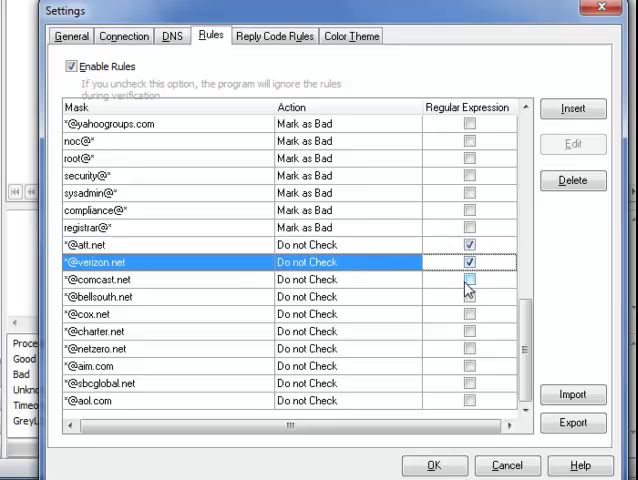
left_click(470, 279)
left_click(470, 296)
left_click(470, 296)
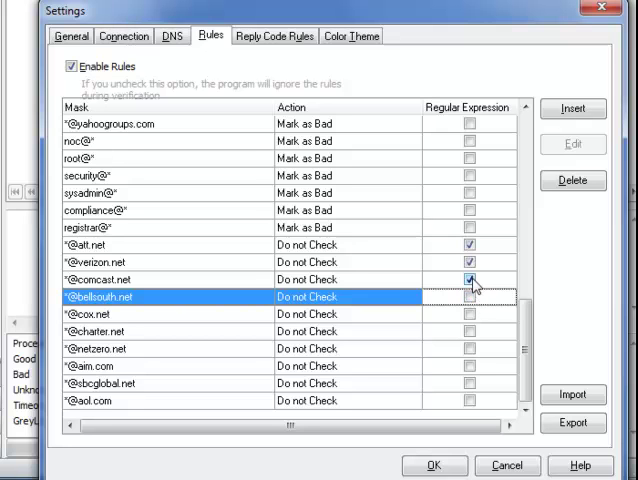
left_click(470, 279)
left_click(470, 262)
left_click(470, 244)
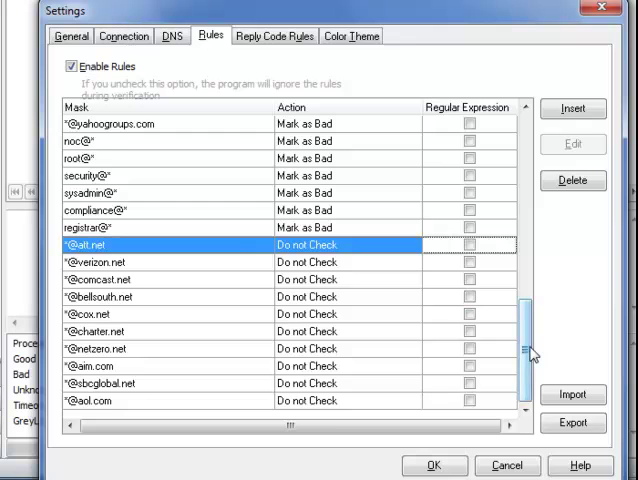
left_click_drag(524, 348, 527, 130)
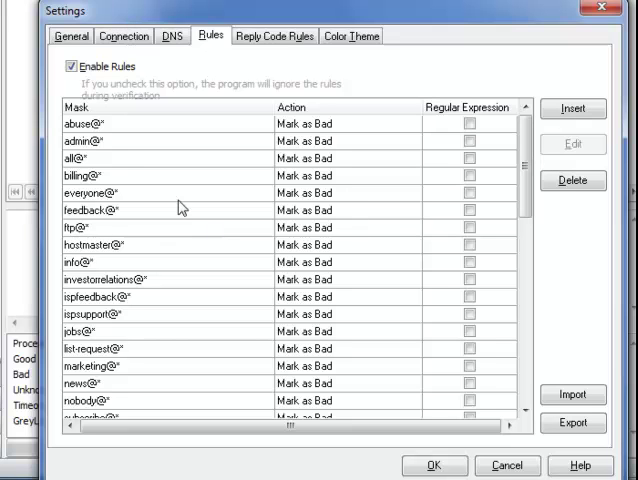
left_click(469, 141)
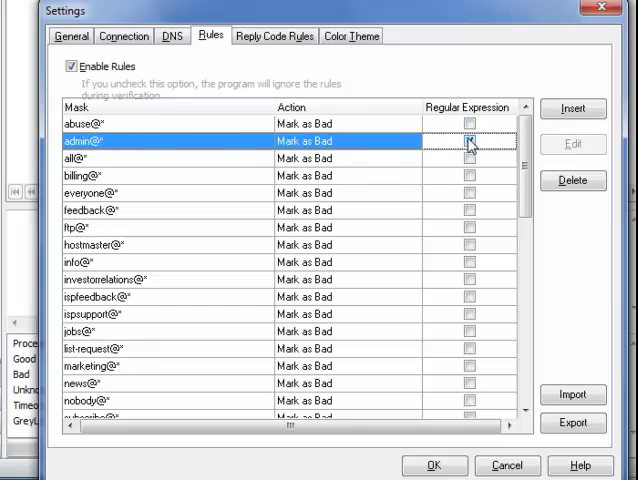
Show the Reply Code Rules listing thirteen server reply codes marked Unknown
left_click(268, 36)
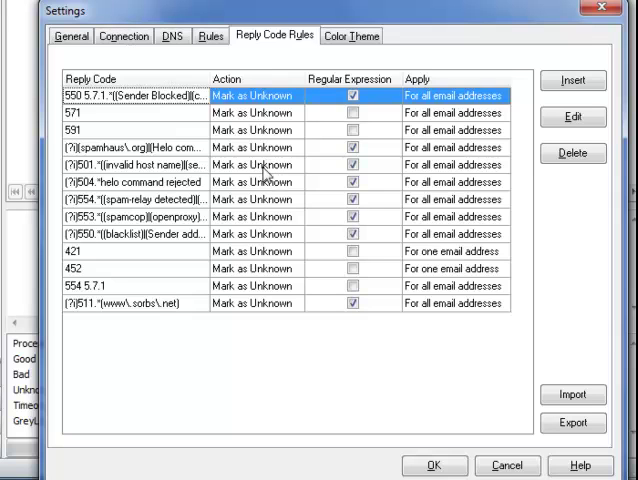
Review the Colors, Reply Code Rules, Rules, DNS, Connection and General settings pages
left_click(352, 36)
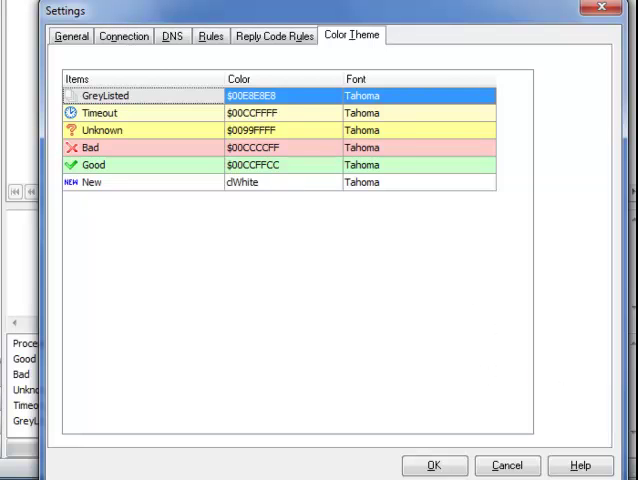
left_click(262, 38)
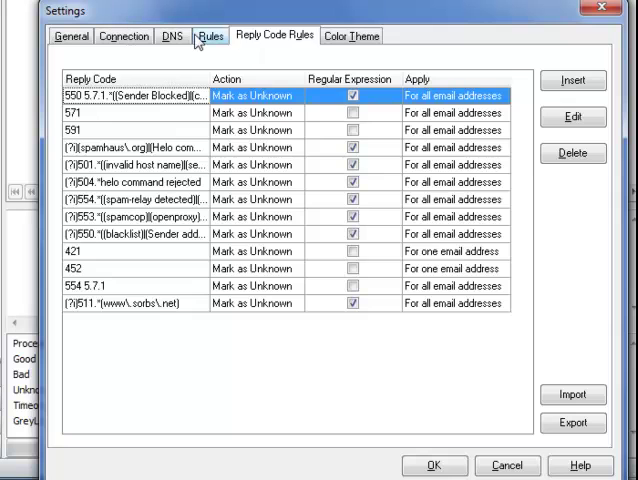
left_click(210, 36)
left_click(172, 36)
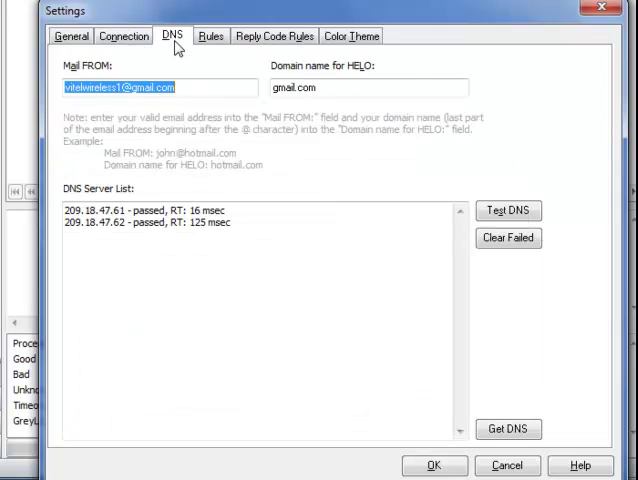
left_click(124, 36)
left_click(71, 36)
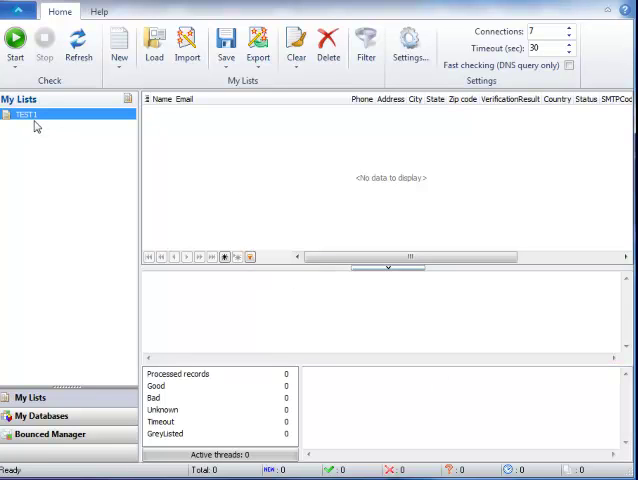
Start an import into TEST1 using Text file (*.txt) format and advance to file selection
left_click(187, 45)
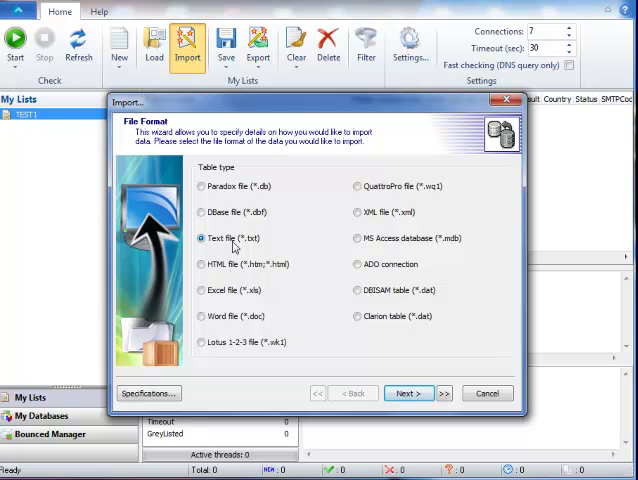
left_click(203, 291)
left_click(202, 238)
left_click(408, 393)
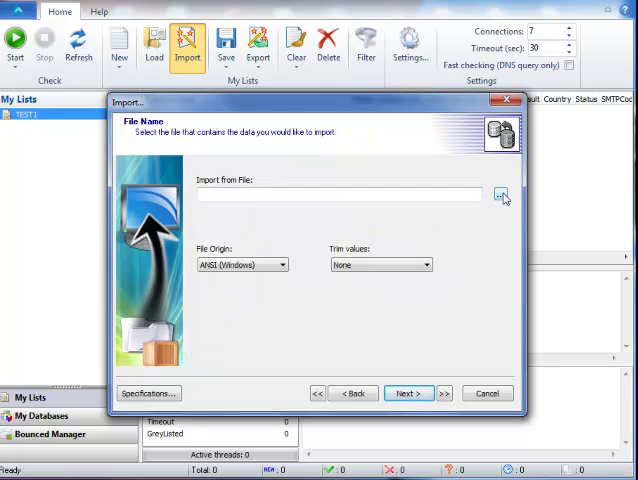
Choose Larry Buyers (40) test.csv from the Buyers (5) folder as the import file
left_click(502, 196)
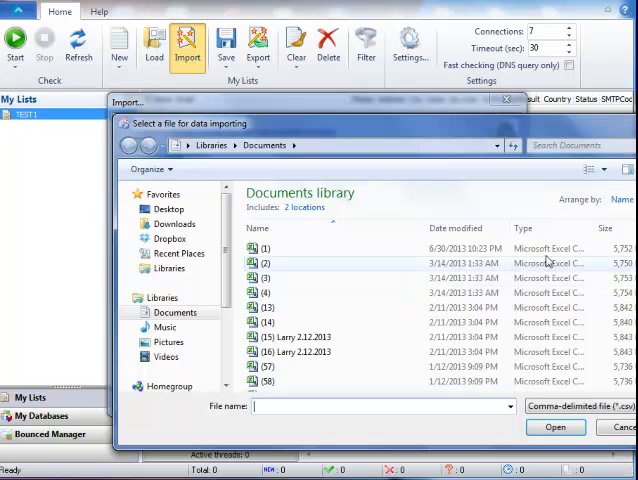
scroll(400, 310, "down", 4)
scroll(400, 310, "down", 4)
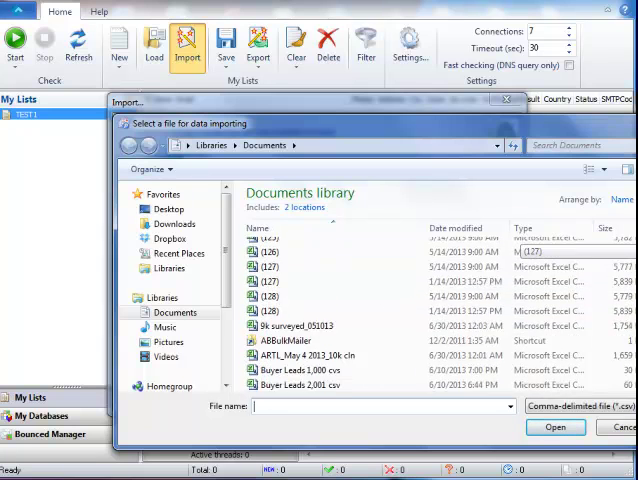
scroll(400, 310, "down", 3)
scroll(400, 310, "down", 3)
scroll(400, 310, "down", 3)
scroll(400, 310, "down", 3)
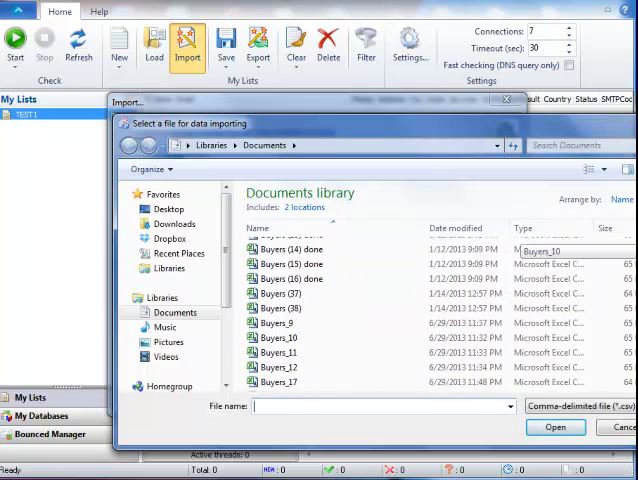
scroll(400, 310, "down", 3)
scroll(400, 310, "down", 2)
scroll(400, 310, "down", 3)
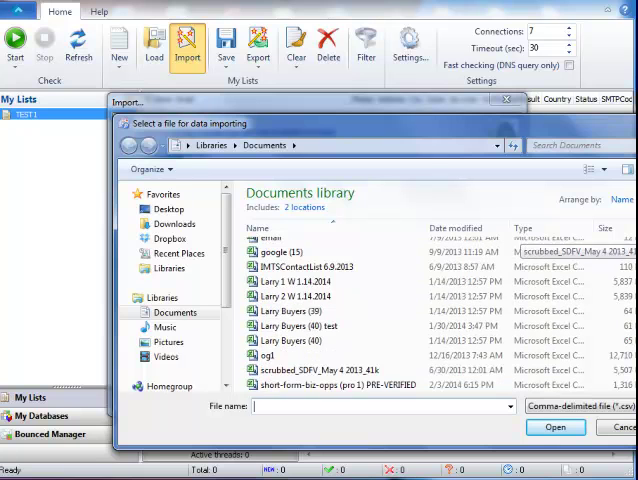
left_click(298, 326)
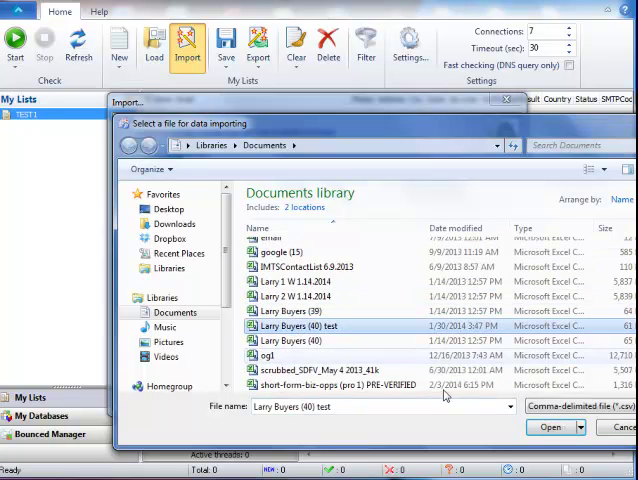
left_click(551, 428)
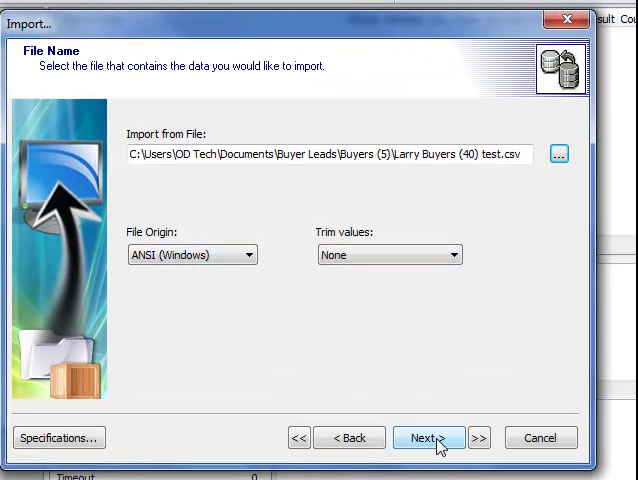
Accept the comma-delimited text settings, default data formats and file preview to reach Mappings
left_click(440, 444)
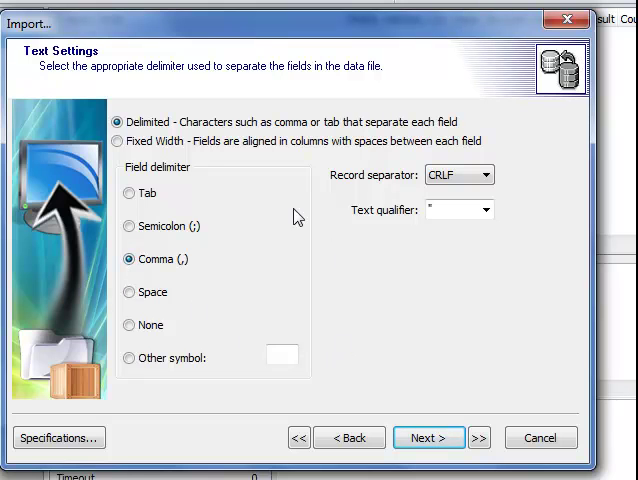
left_click(428, 438)
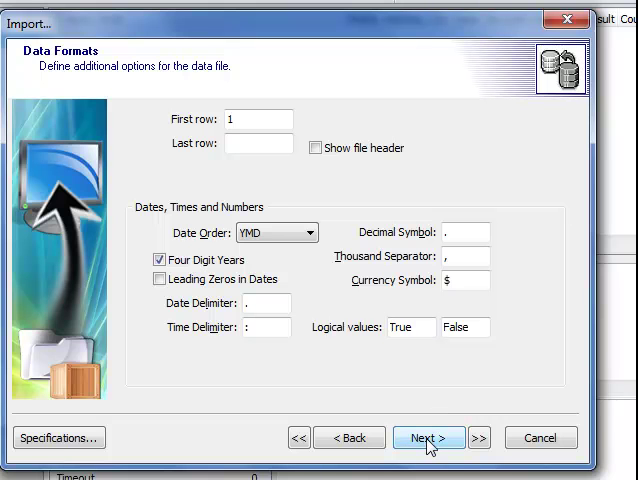
left_click(428, 438)
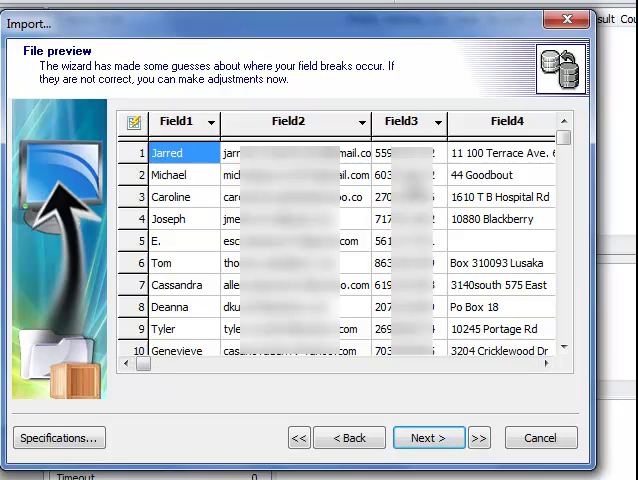
left_click_drag(145, 363, 275, 368)
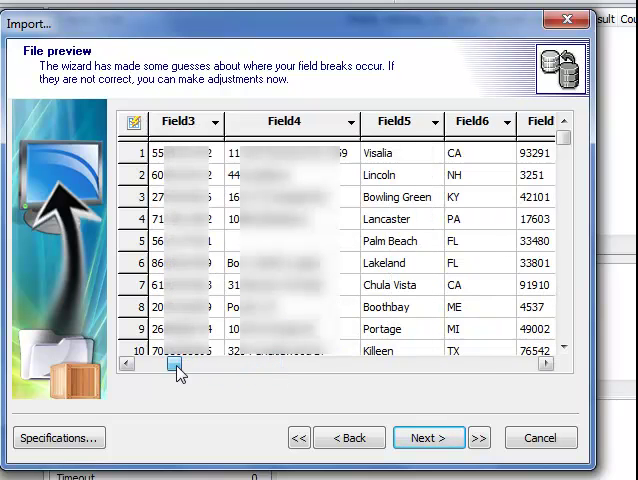
left_click_drag(178, 372, 130, 370)
left_click(428, 438)
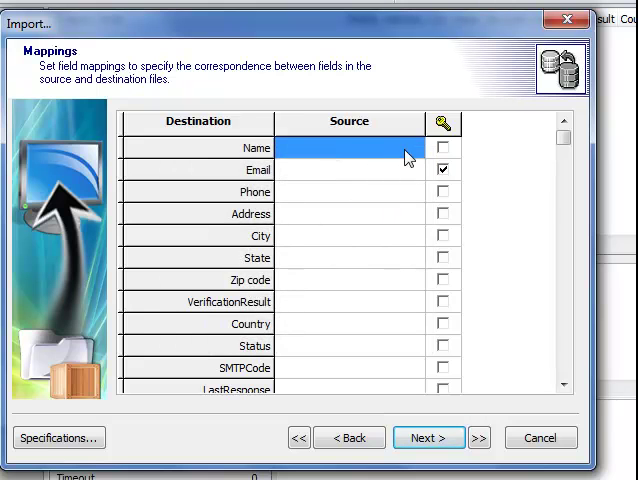
Map Field1, Field2 and Field3 to Name, Email and Phone
left_click(418, 148)
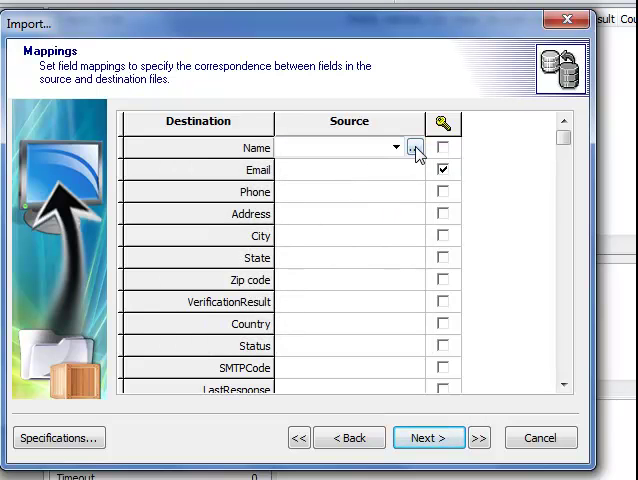
left_click(396, 148)
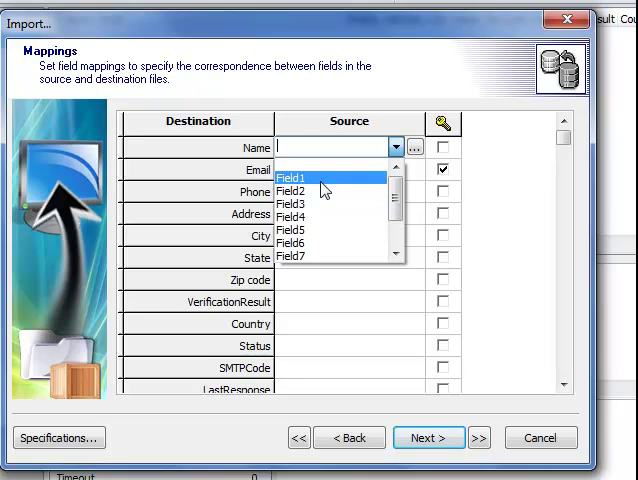
left_click(292, 178)
left_click(340, 170)
left_click(396, 170)
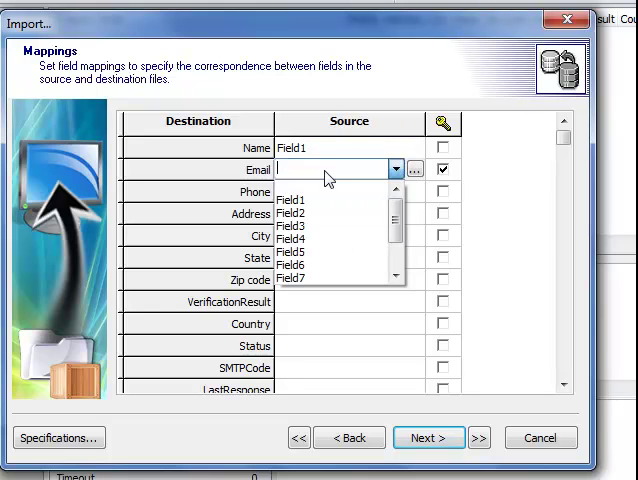
left_click(320, 213)
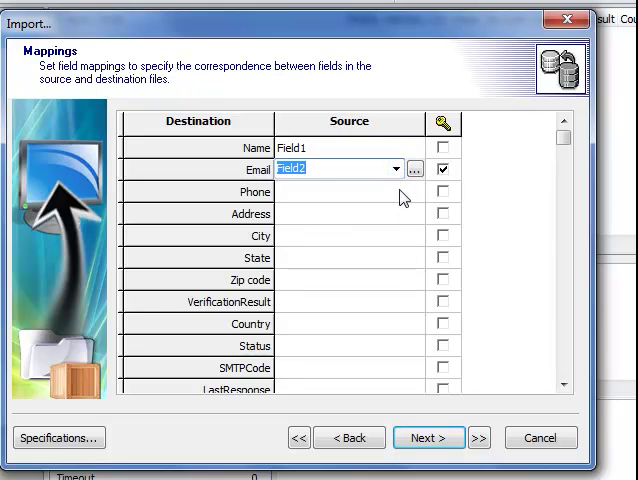
left_click(350, 191)
left_click(396, 191)
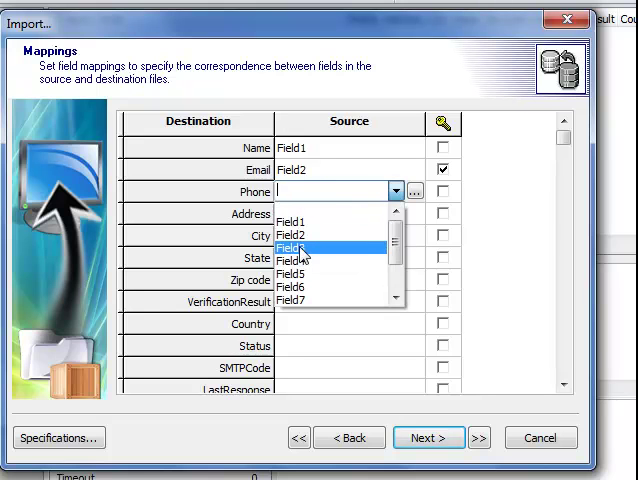
left_click(300, 250)
Map Field4 through Field7 to Address, City, State and Zip code
left_click(350, 213)
left_click(396, 213)
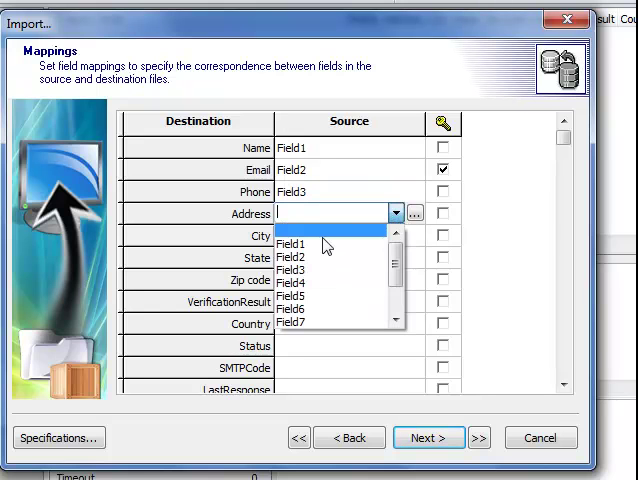
left_click(295, 283)
left_click(350, 236)
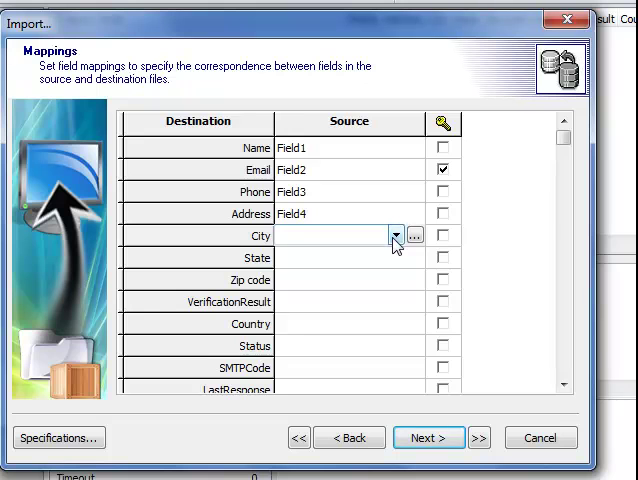
left_click(396, 237)
left_click(300, 317)
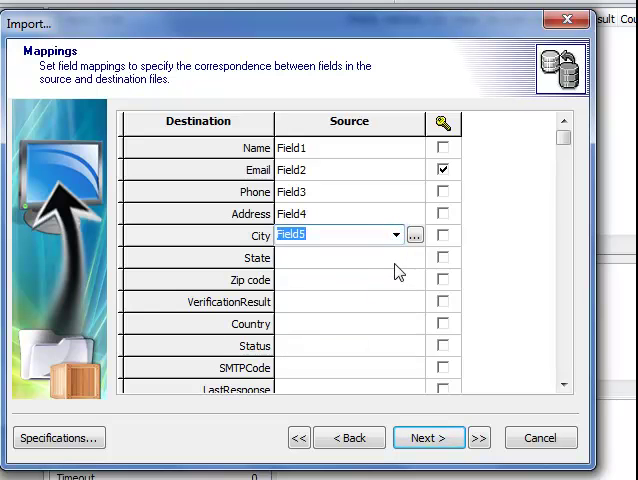
left_click(350, 258)
left_click(396, 258)
left_click(310, 352)
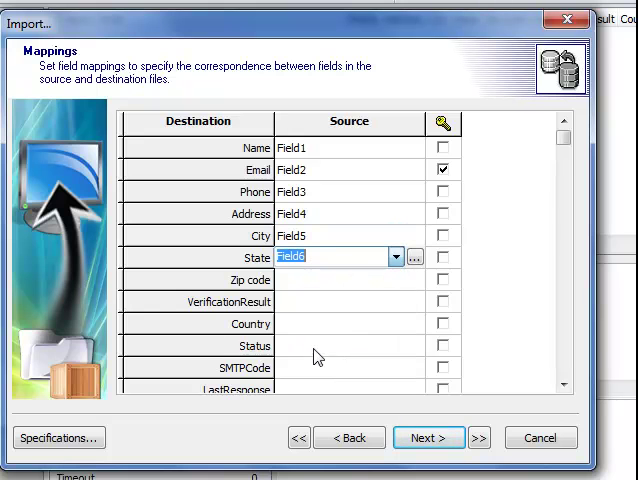
left_click(350, 280)
left_click(396, 280)
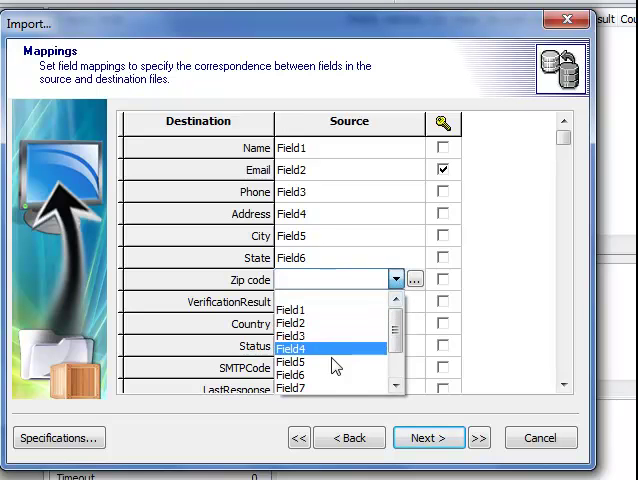
left_click(320, 388)
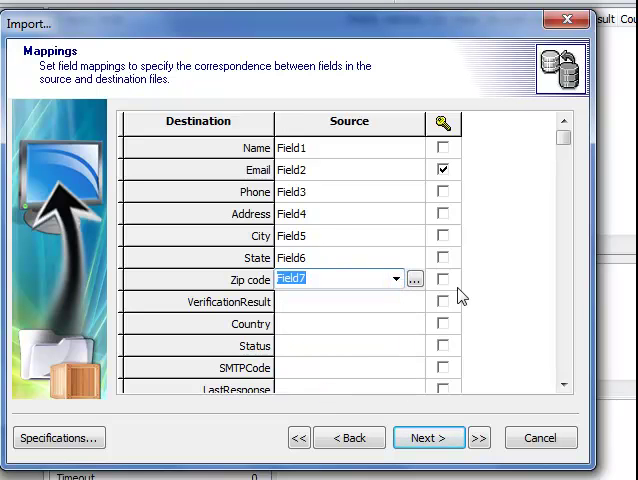
Mark Phone, Name, Address, City, State, Zip code and VerificationResult as key fields, then proceed to preview
left_click(443, 192)
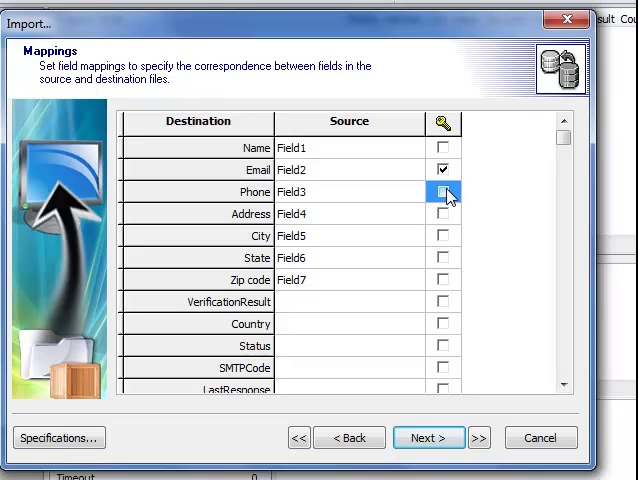
left_click(443, 192)
left_click(443, 148)
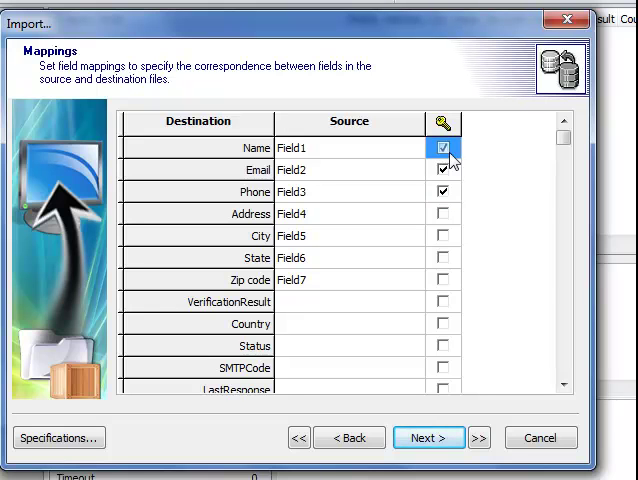
left_click(443, 214)
left_click(443, 236)
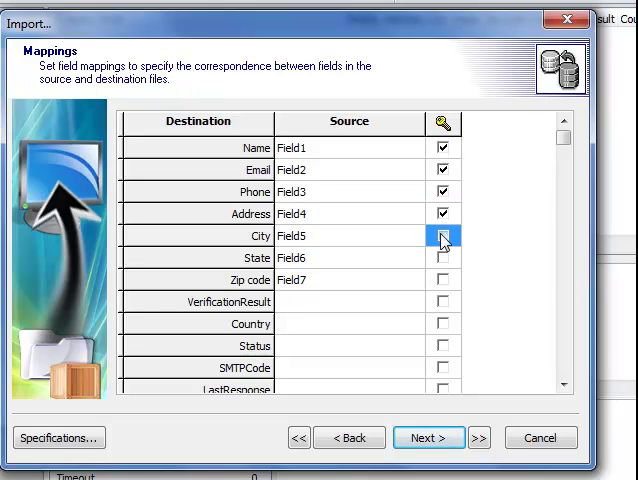
left_click(443, 258)
left_click(443, 280)
left_click(443, 302)
left_click(443, 302)
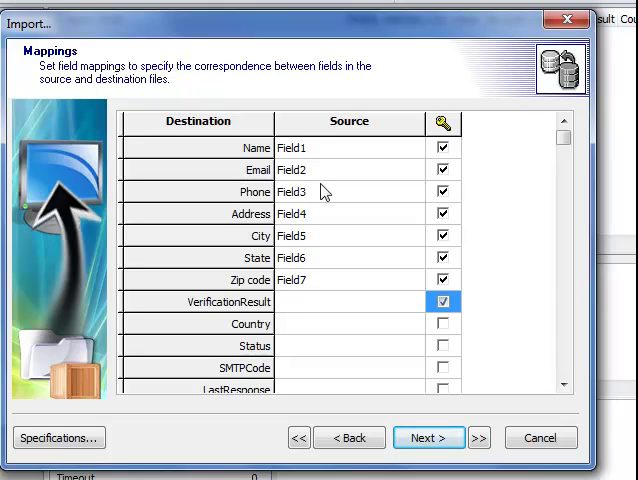
left_click(437, 443)
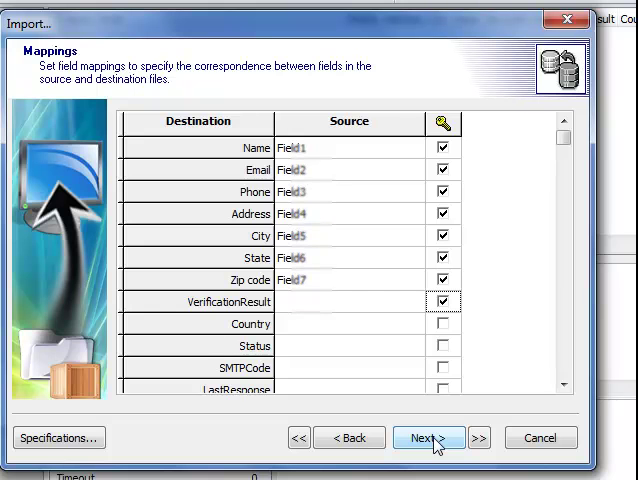
left_click(428, 438)
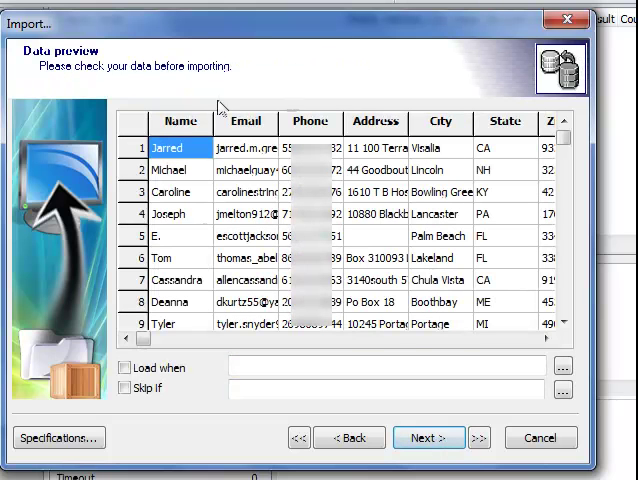
scroll(571, 160, "down", 7)
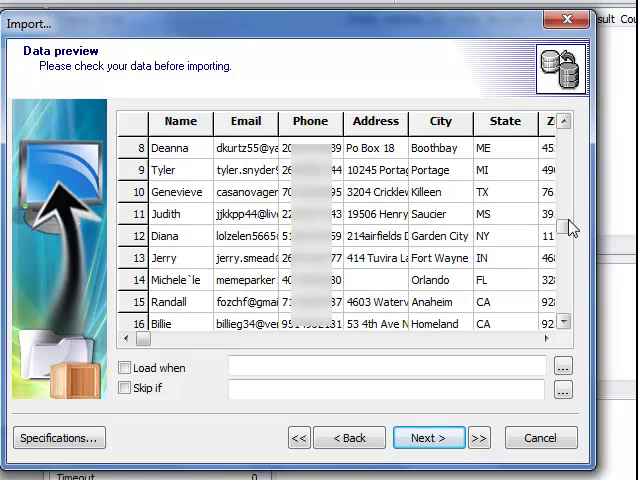
left_click_drag(565, 228, 572, 283)
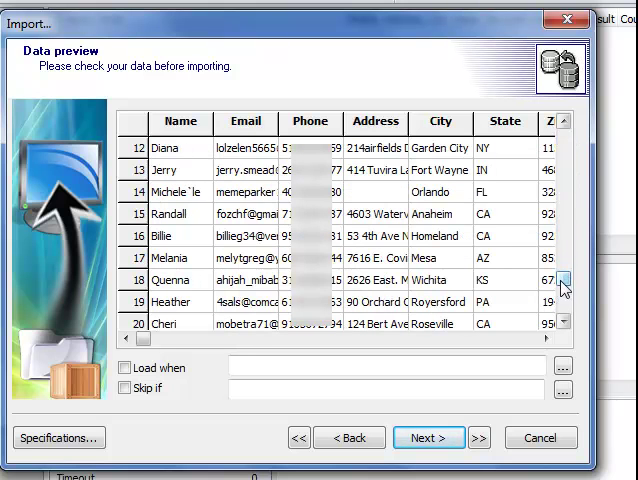
left_click_drag(563, 287, 563, 125)
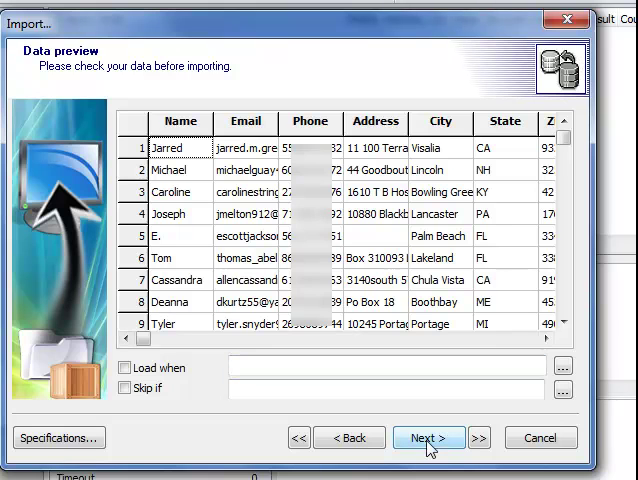
Advance from the data preview to the Summary page, with Append as the import mode
left_click(428, 438)
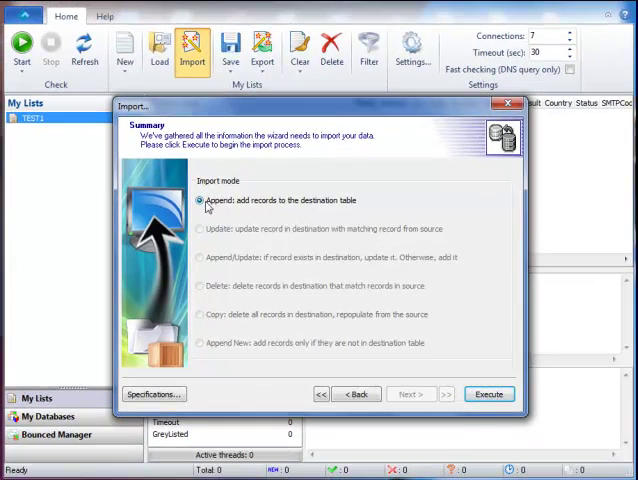
Execute the import, loading 501 unverified lead records into the TEST1 list
left_click(489, 394)
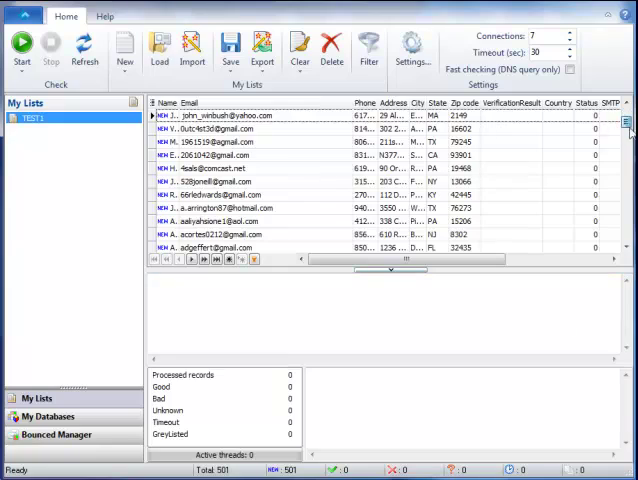
mouse_move(625, 157)
left_mouse_down()
mouse_move(625, 240)
mouse_move(623, 75)
left_mouse_up()
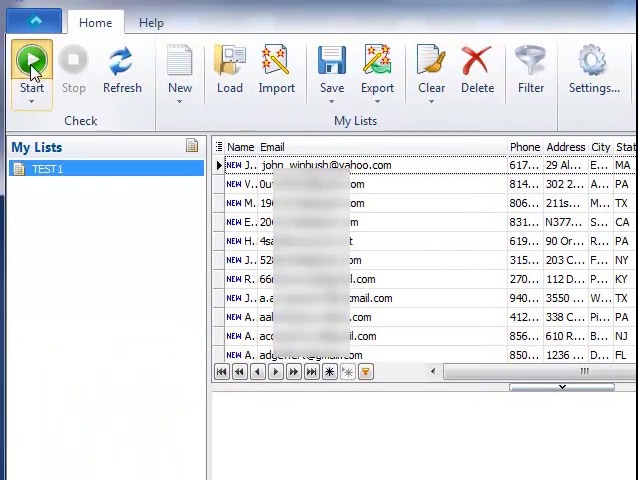
Start verification of all 501 TEST1 addresses and let it finish
left_click(31, 65)
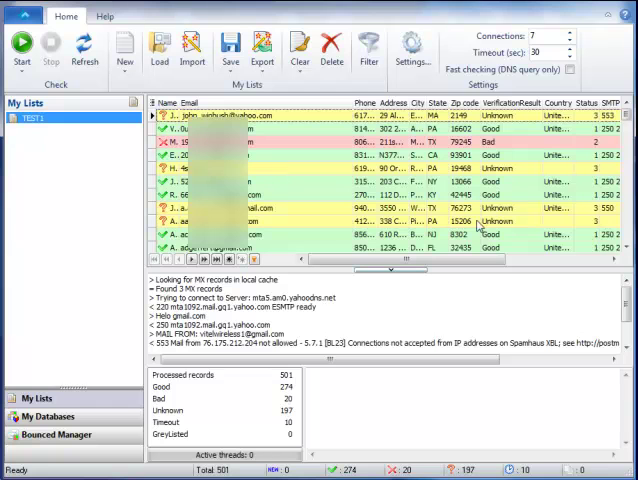
left_click(628, 250)
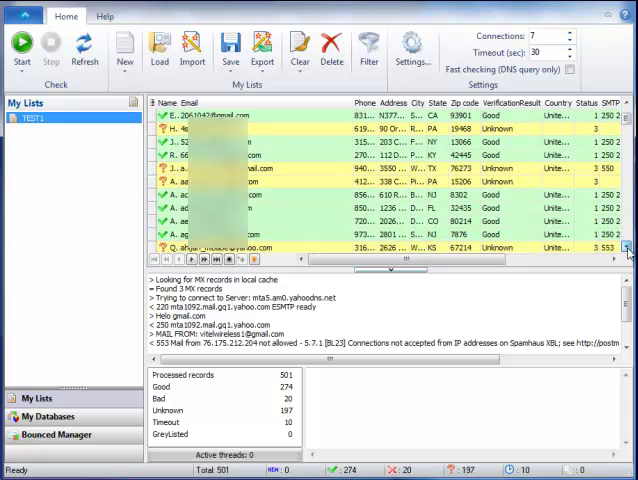
left_click(628, 250)
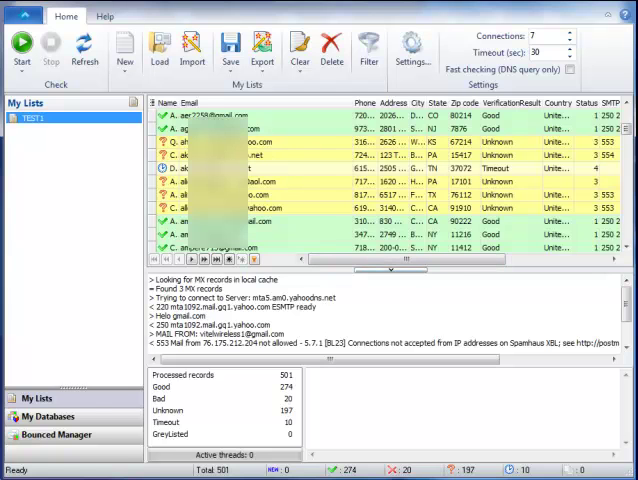
left_click(626, 250)
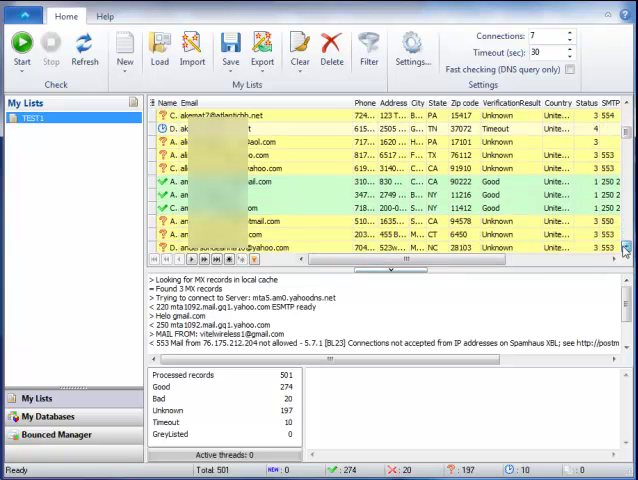
left_click(626, 250)
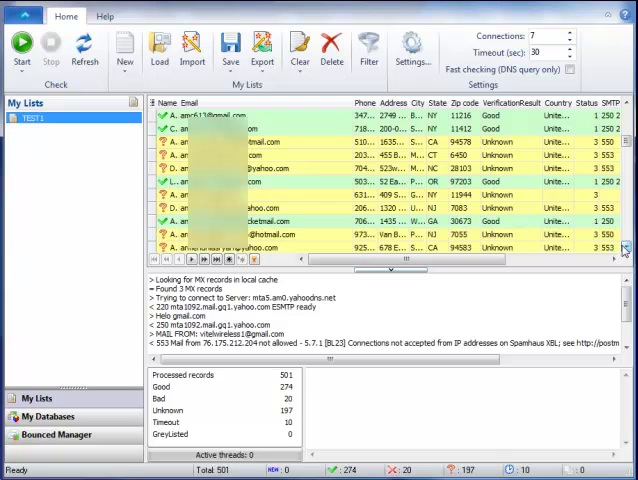
left_click(626, 250)
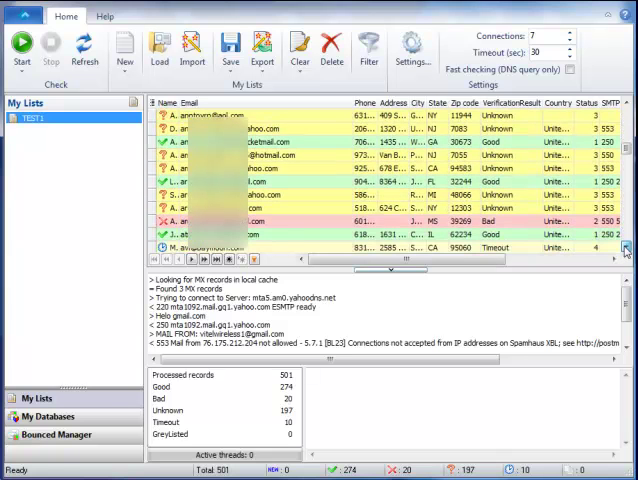
left_click(626, 250)
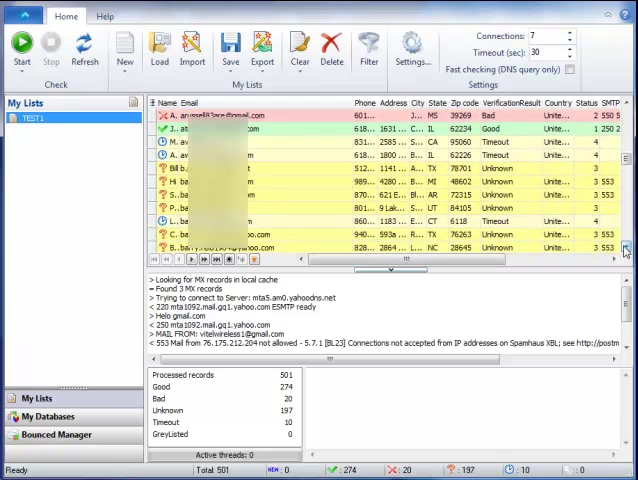
left_click(626, 250)
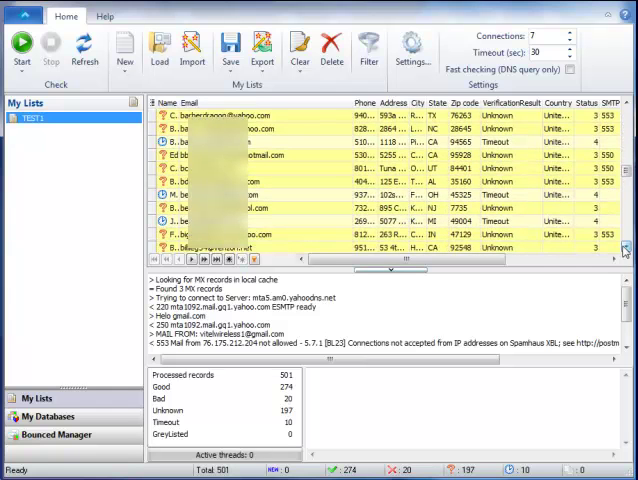
left_click(626, 116)
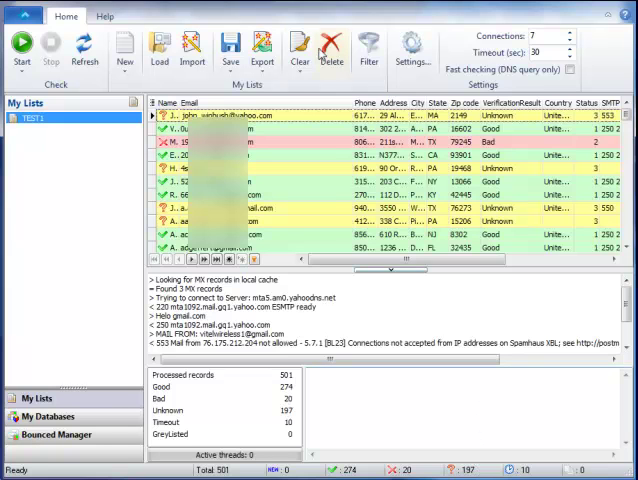
Export only the Good leads as a comma-delimited text file with default formats and layout
left_click(262, 62)
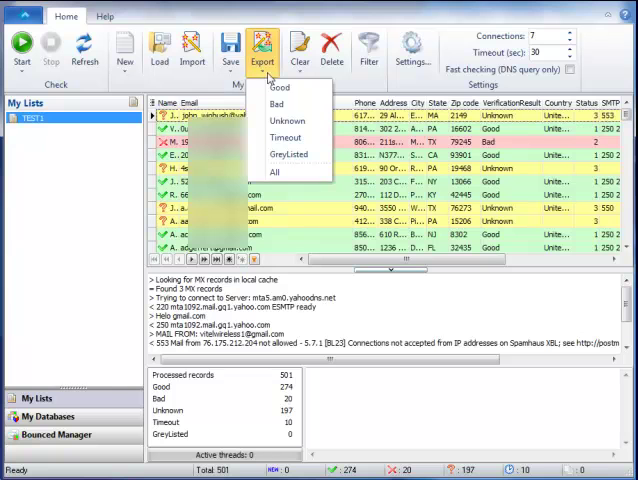
left_click(281, 90)
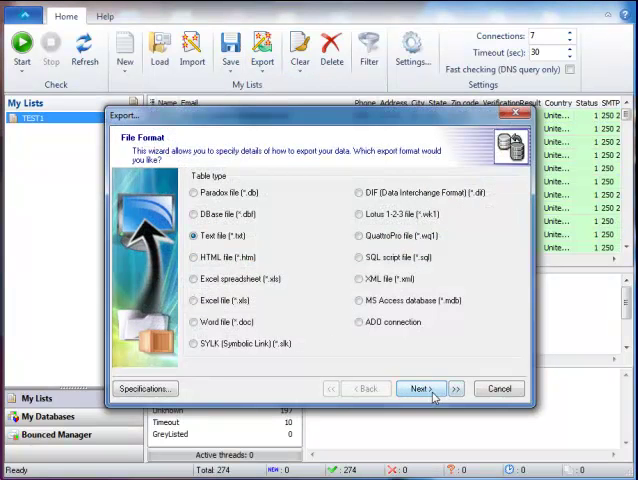
left_click(420, 389)
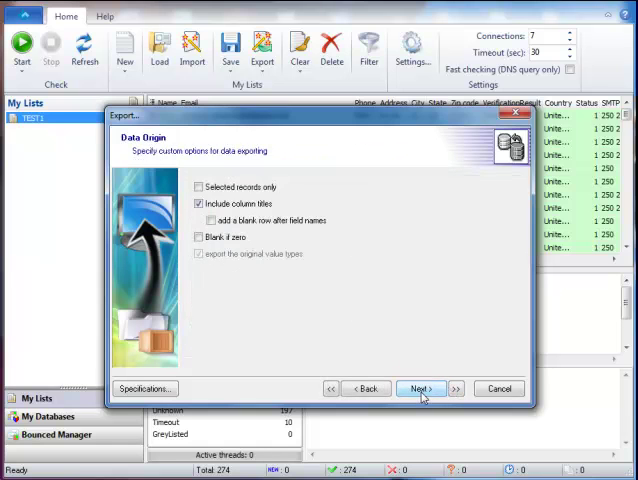
left_click(420, 389)
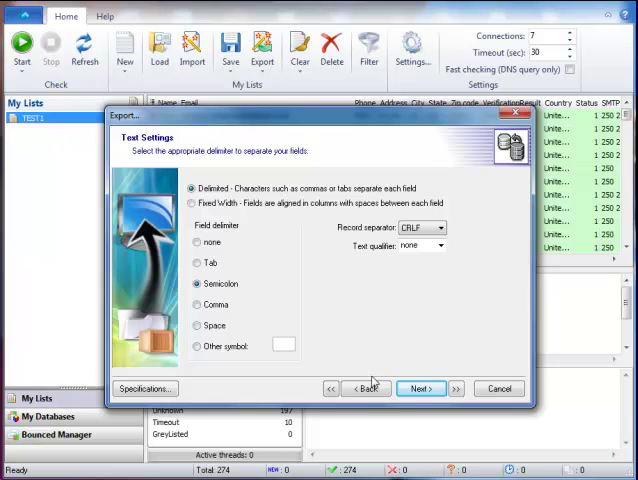
left_click(197, 305)
left_click(416, 390)
left_click(419, 389)
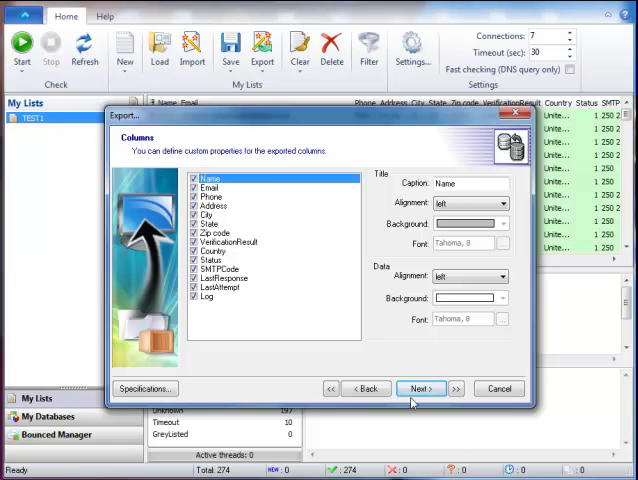
left_click(419, 389)
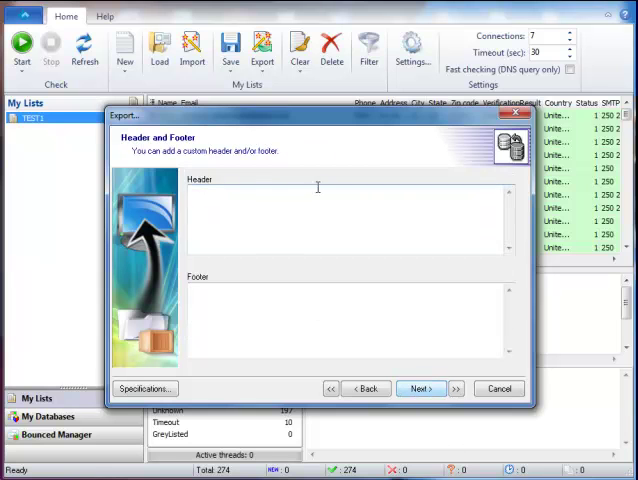
left_click(421, 389)
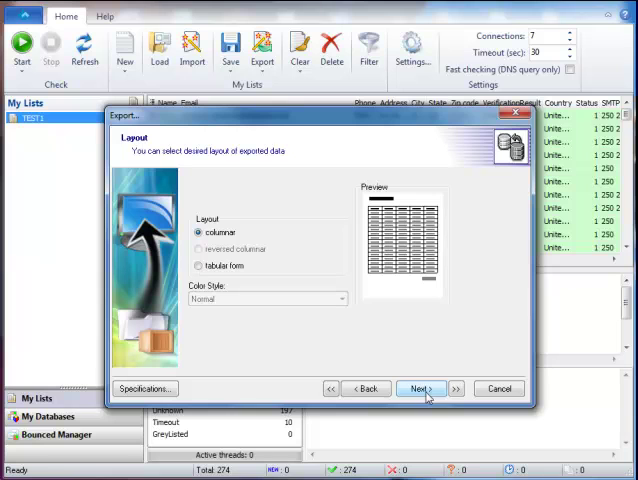
left_click(419, 389)
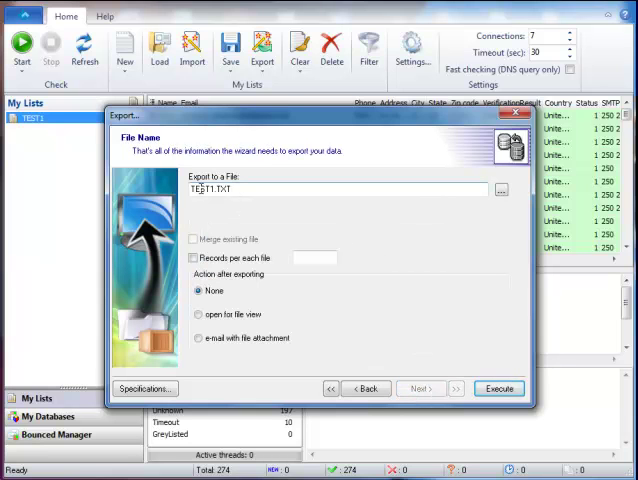
Save the Good leads export as TEST1.TXT in Documents and execute it
left_click(501, 191)
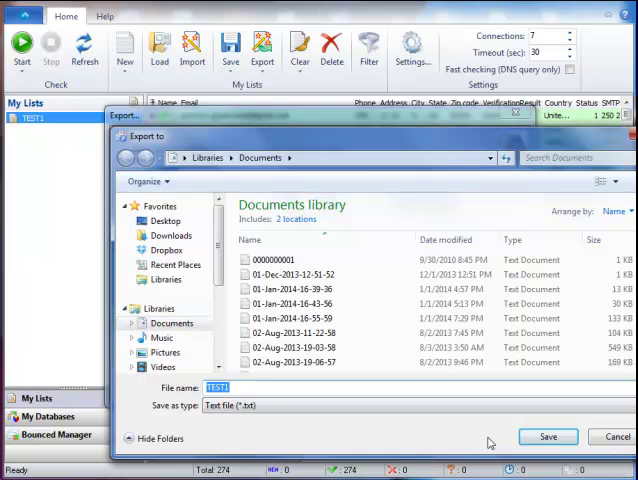
left_click(549, 440)
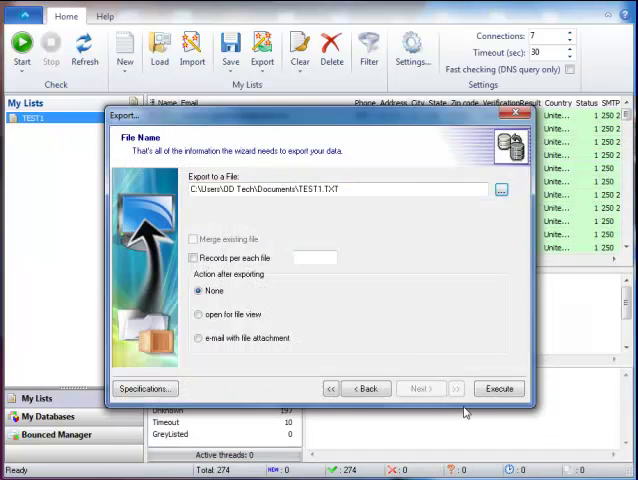
left_click(500, 389)
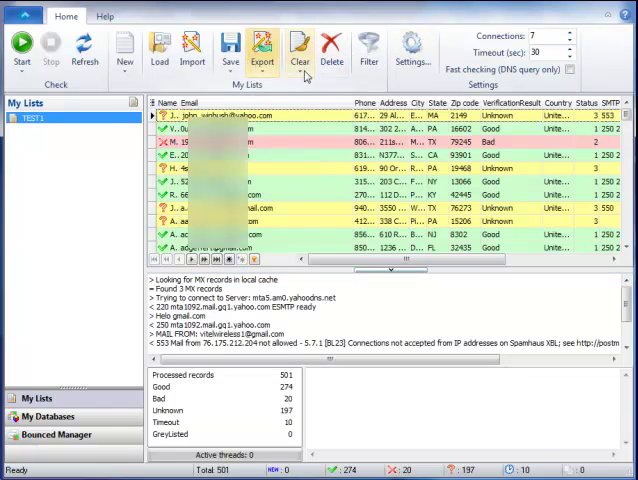
left_click(262, 66)
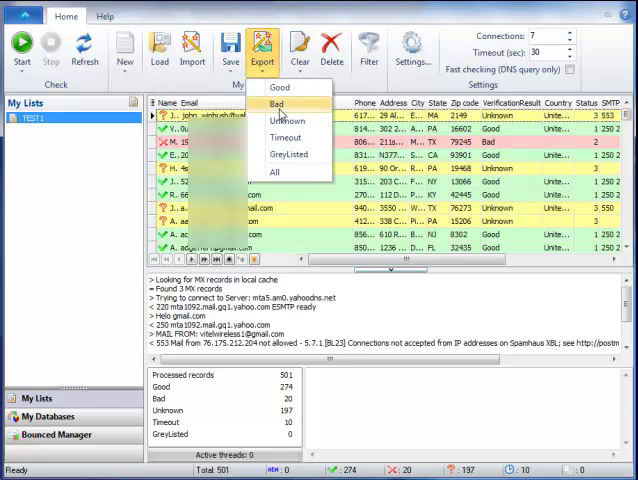
left_click(287, 120)
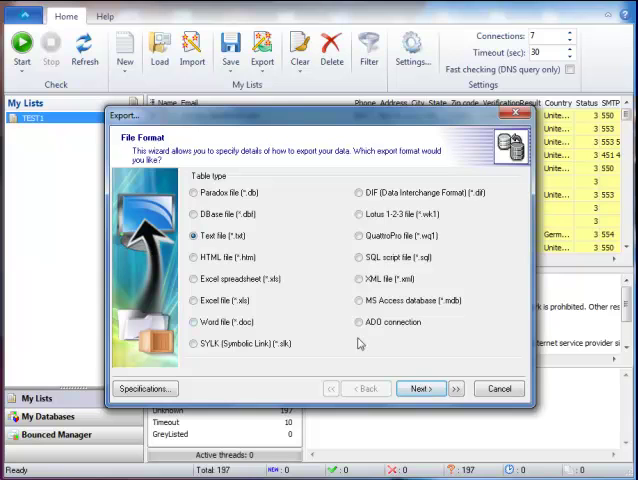
left_click(421, 389)
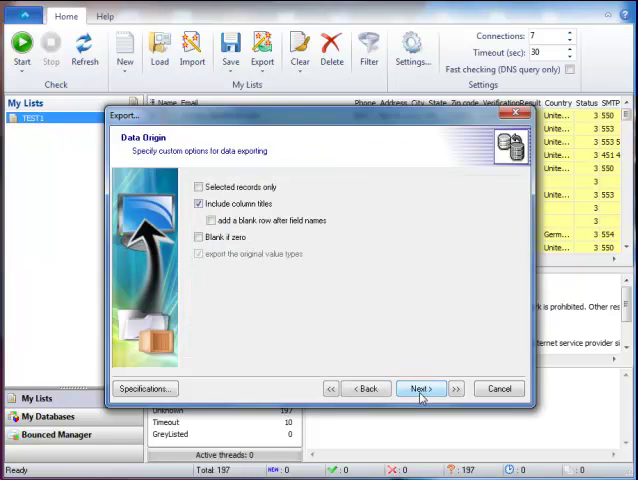
left_click(421, 389)
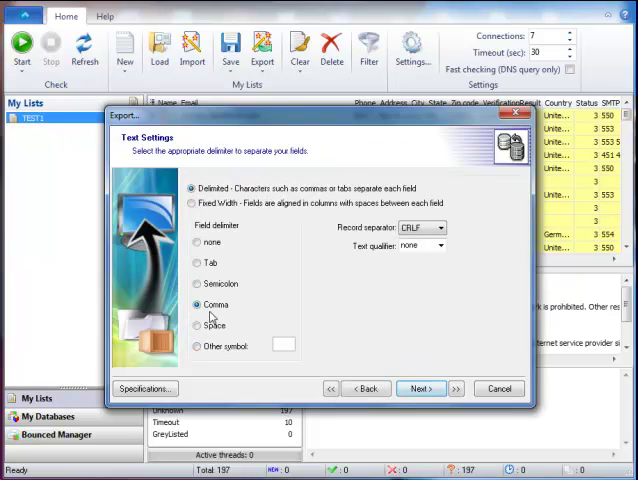
left_click(421, 389)
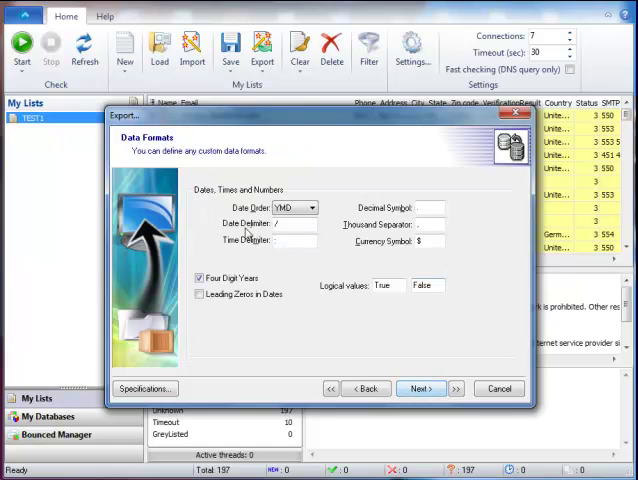
left_click(421, 389)
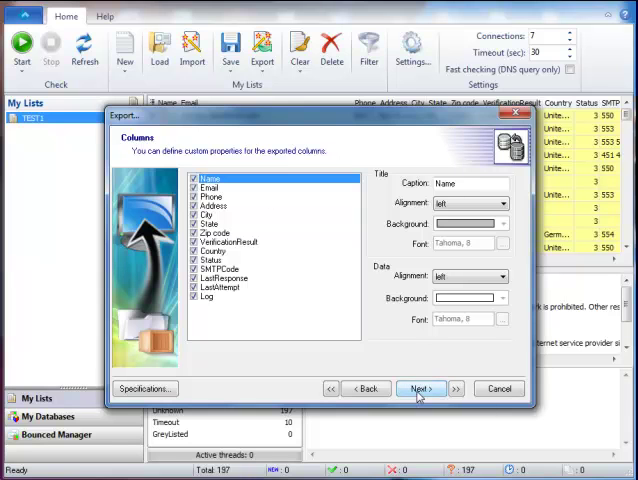
left_click(420, 389)
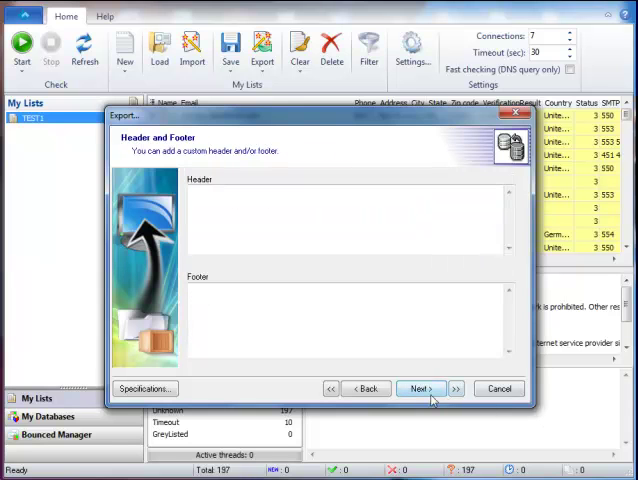
left_click(421, 389)
left_click(421, 389)
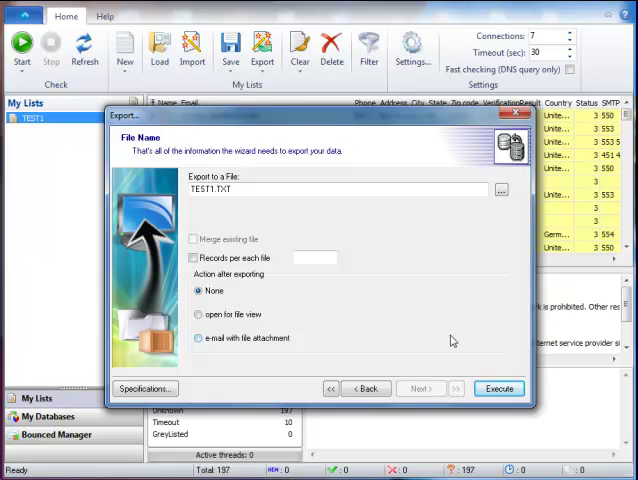
left_click(499, 389)
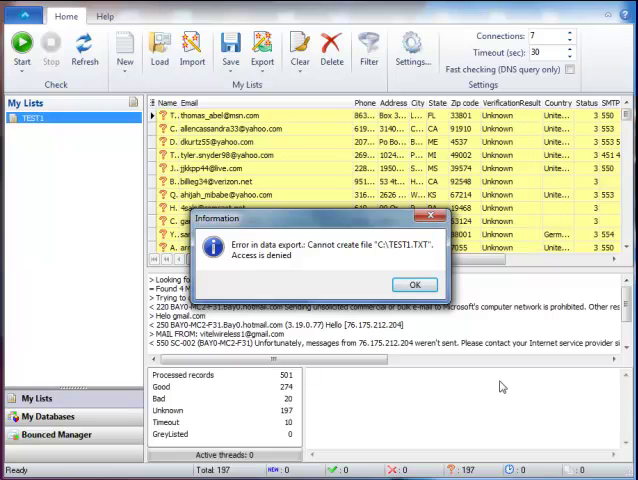
left_click(414, 286)
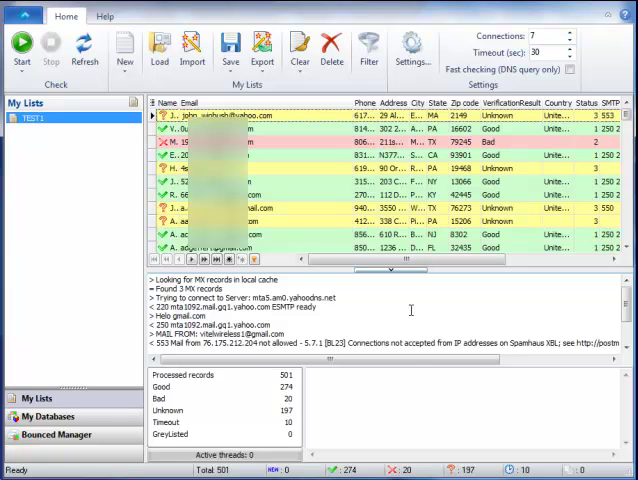
Export only the Unknown leads as an Excel spreadsheet (*.xls), keeping the default options
left_click(262, 50)
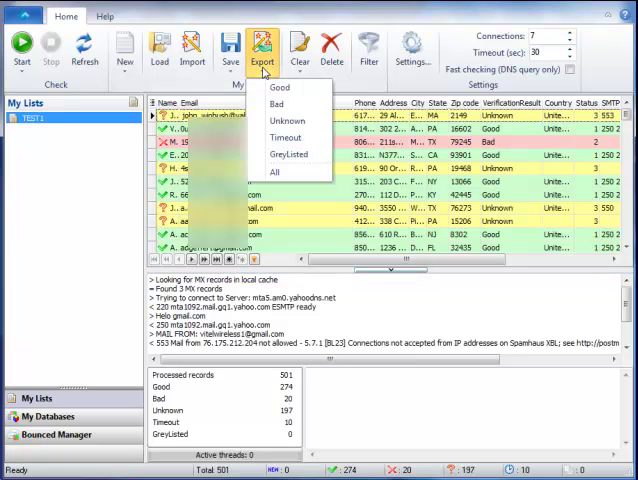
left_click(287, 120)
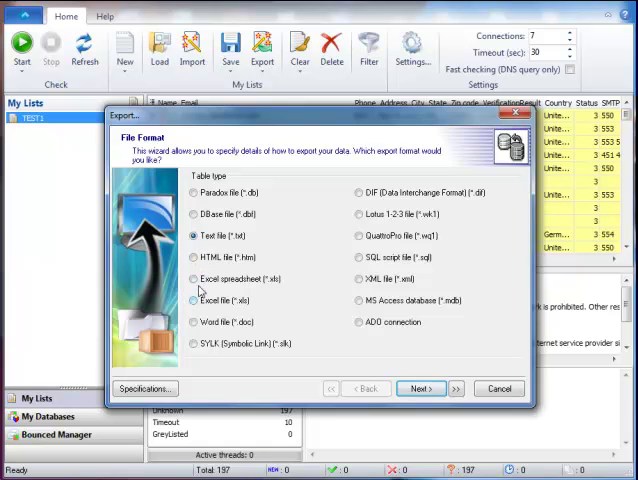
left_click(193, 279)
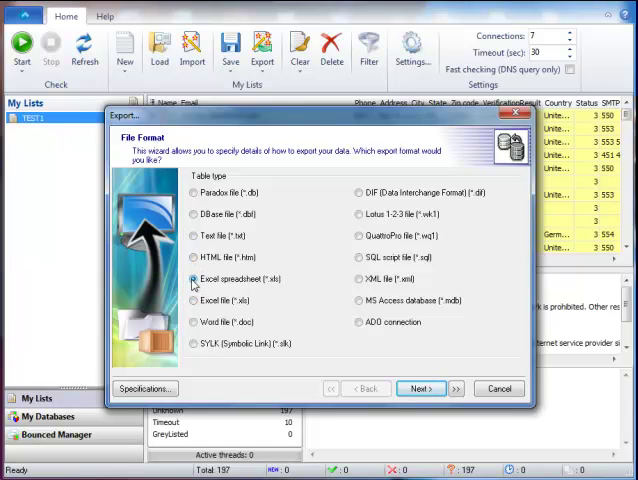
left_click(418, 388)
left_click(421, 389)
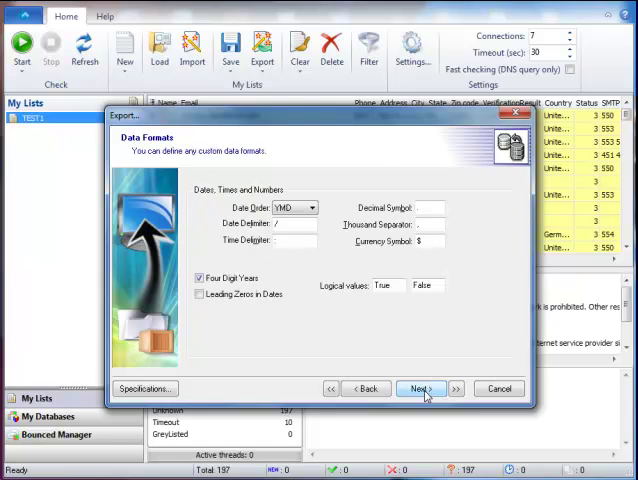
left_click(421, 389)
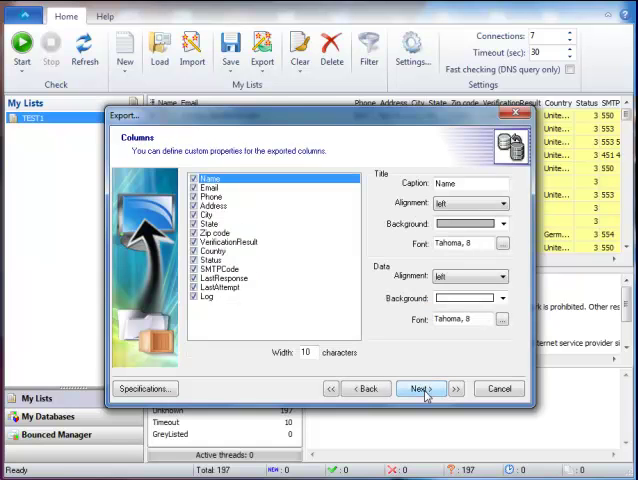
left_click(421, 389)
left_click(421, 389)
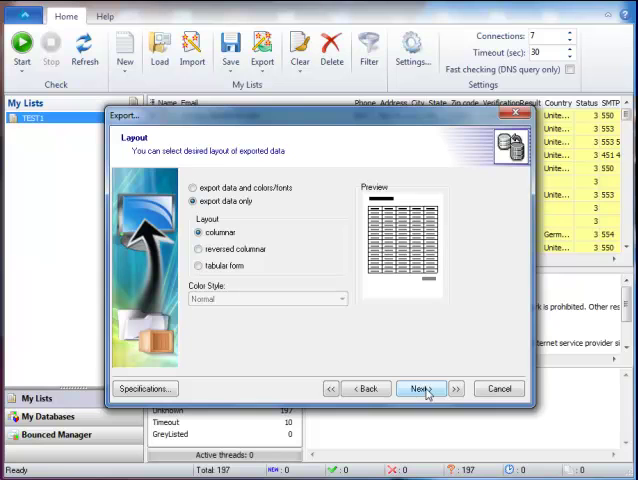
left_click(421, 389)
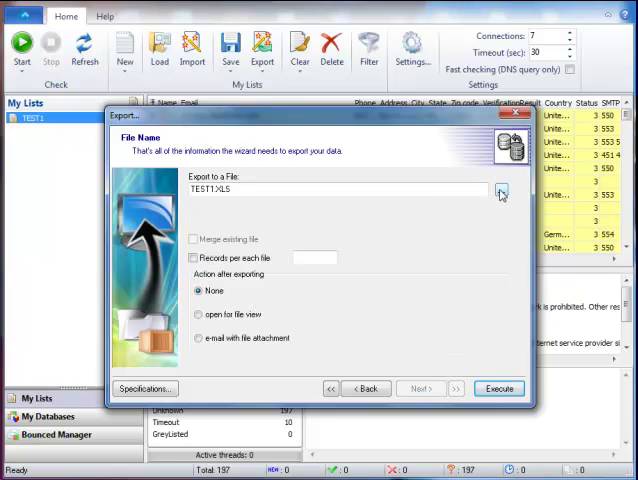
Save the Unknown leads export as TEST1.XLS in Documents and execute it
left_click(502, 192)
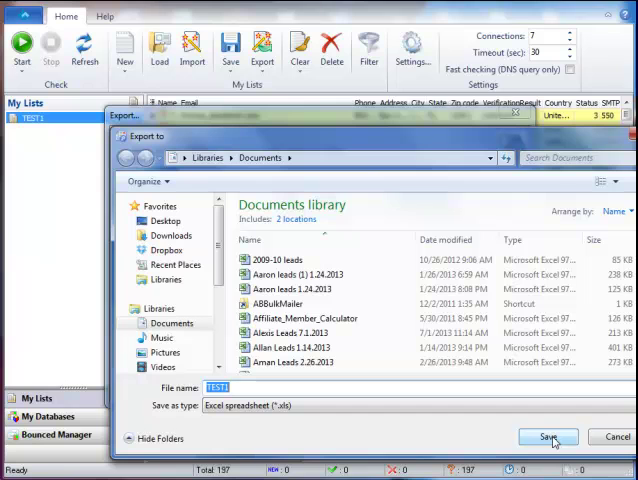
left_click(551, 440)
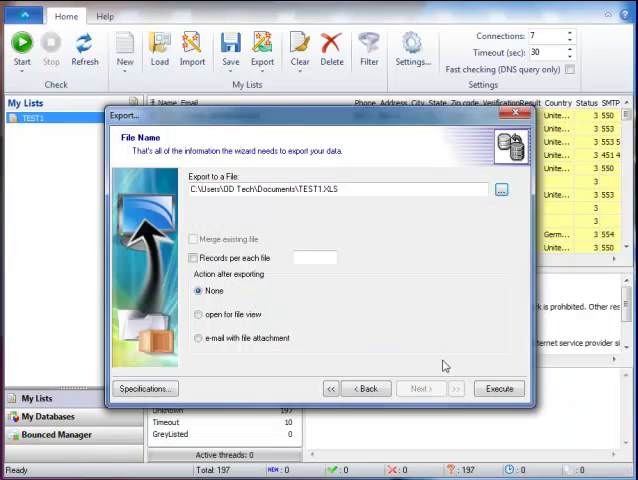
left_click(499, 389)
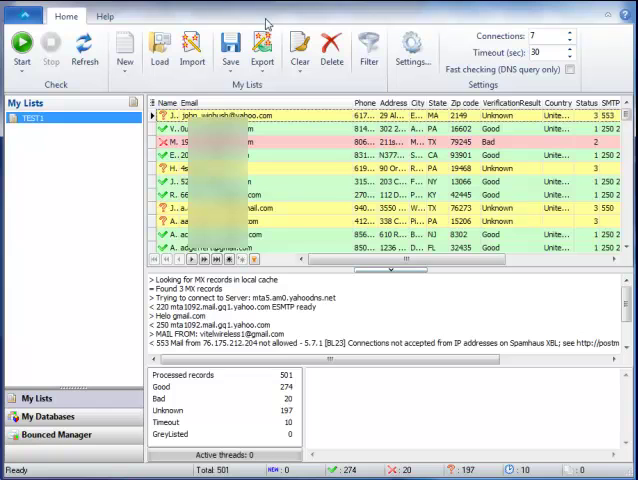
left_click(263, 62)
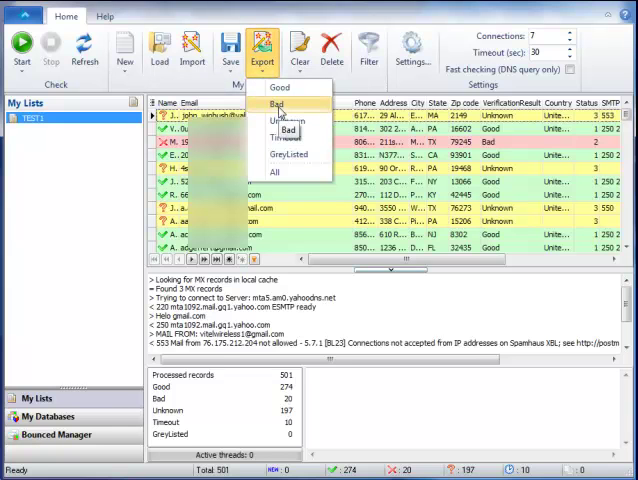
left_click(276, 104)
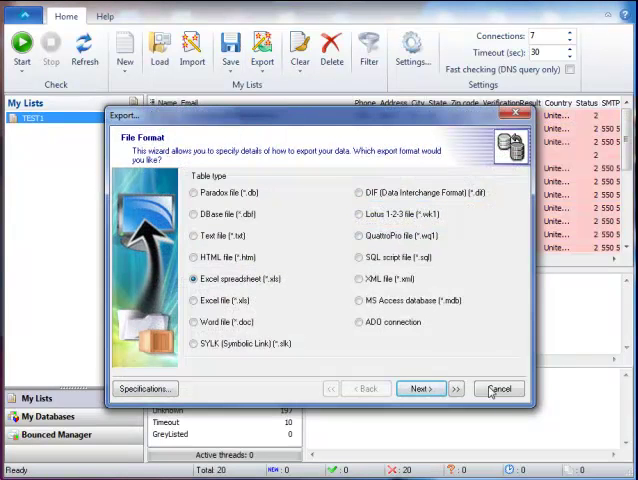
left_click(498, 388)
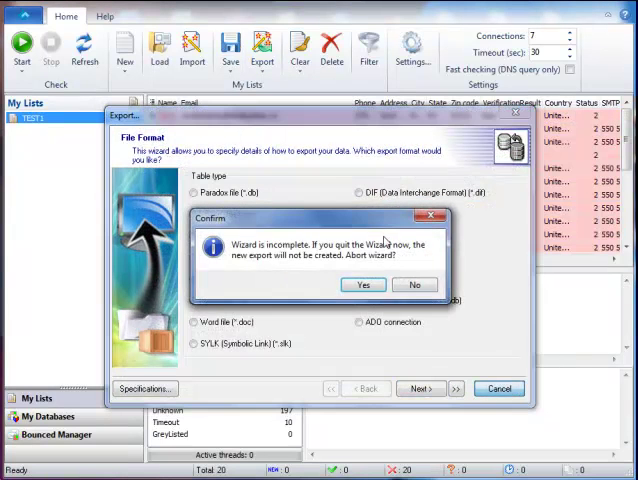
left_click(363, 286)
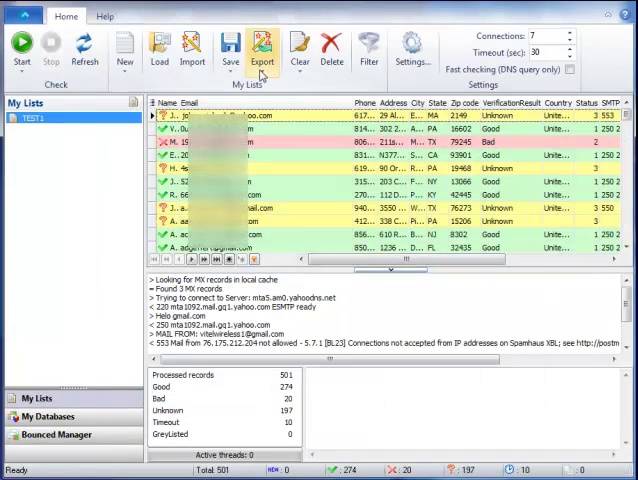